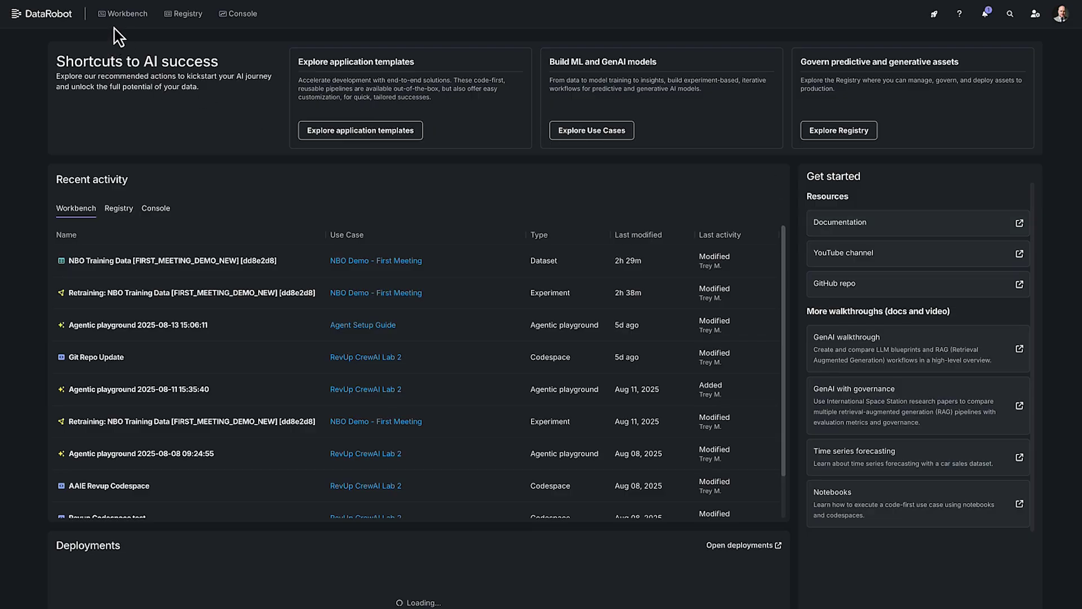
# Step: Create a new empty use case, Untitled_63, from the Workbench use case list
pyautogui.click(120, 22)
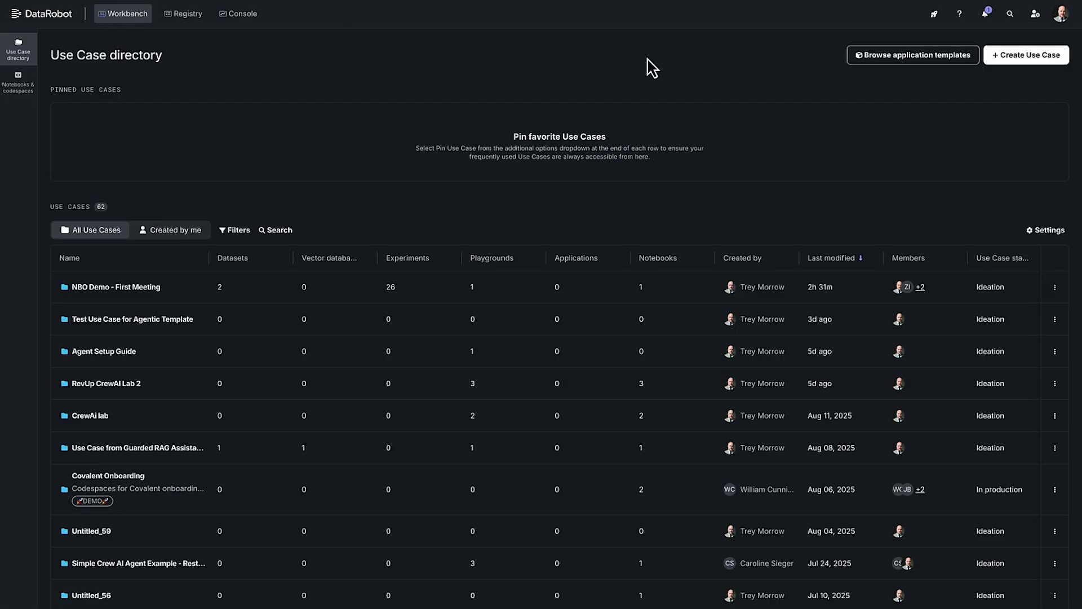
pyautogui.click(1016, 60)
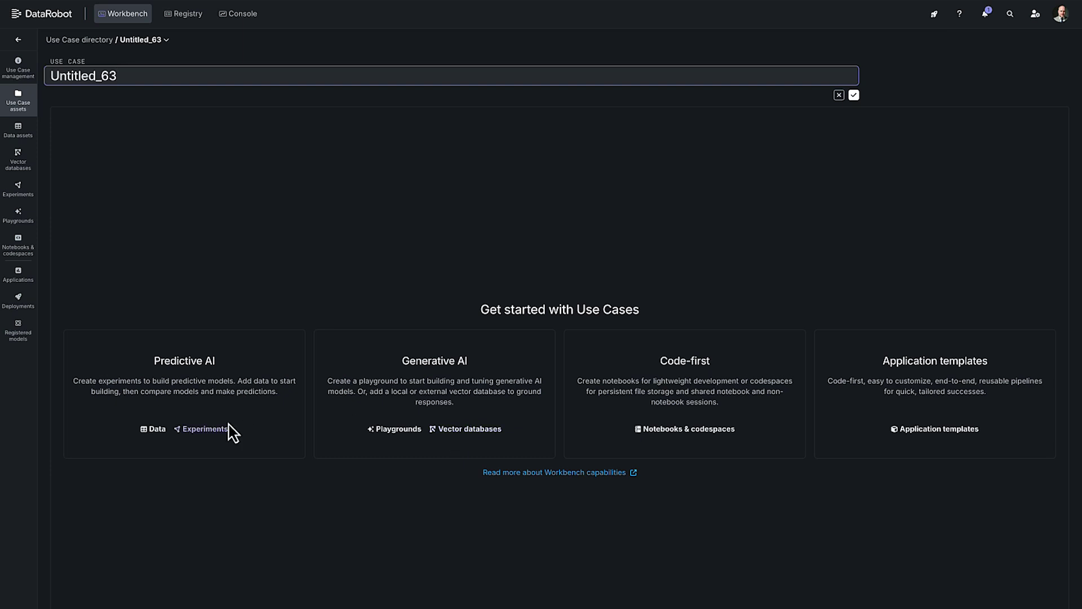
# Step: Upload StackOverflow.csv from the Downloads folder as a static dataset in the use case
pyautogui.click(157, 429)
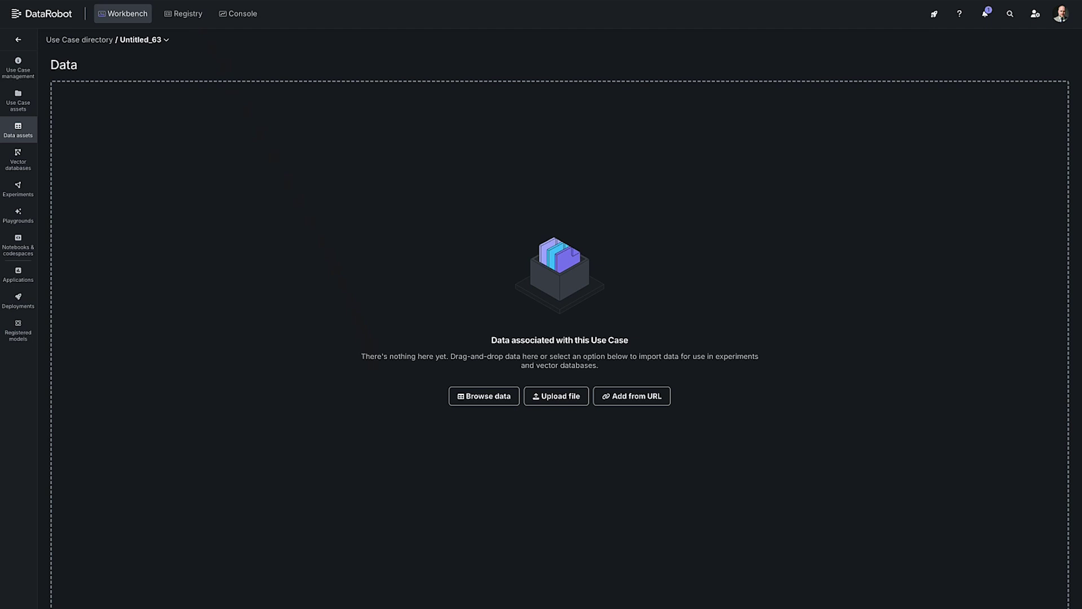
pyautogui.click(559, 402)
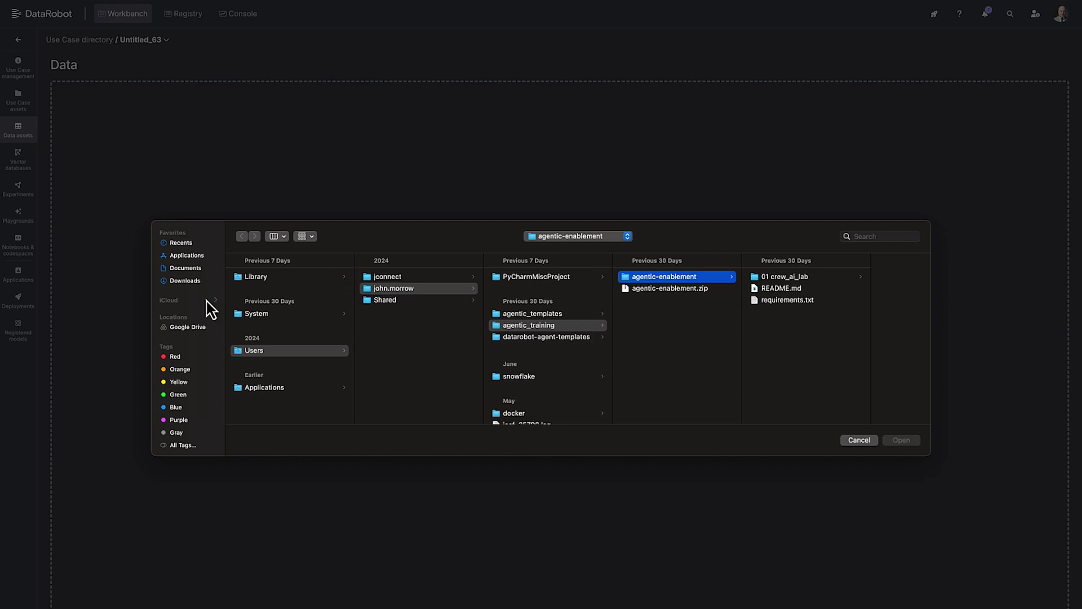
pyautogui.click(190, 281)
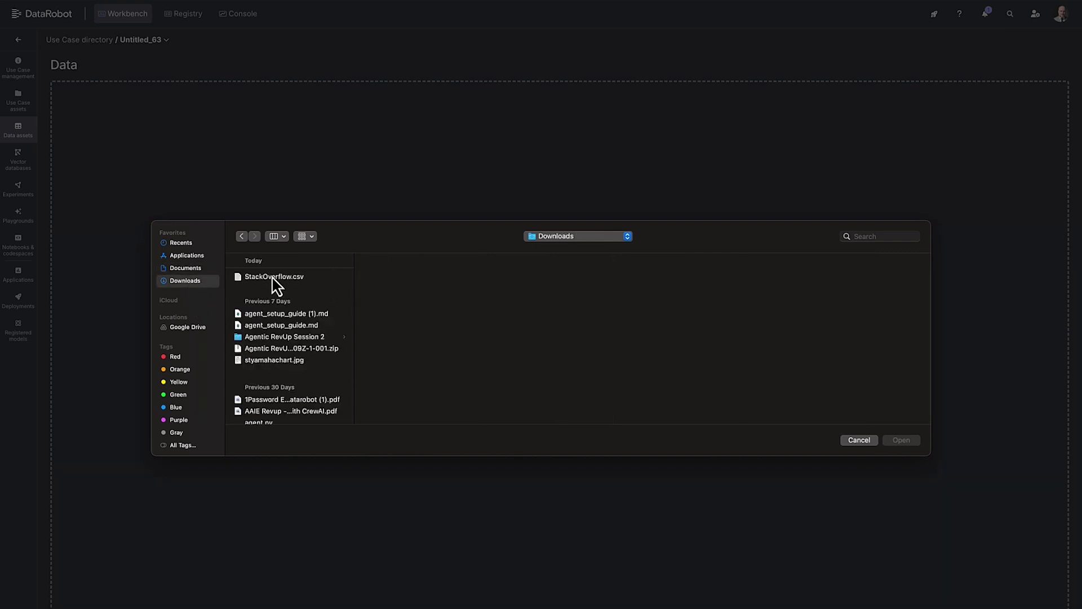
pyautogui.click(275, 277)
pyautogui.click(902, 441)
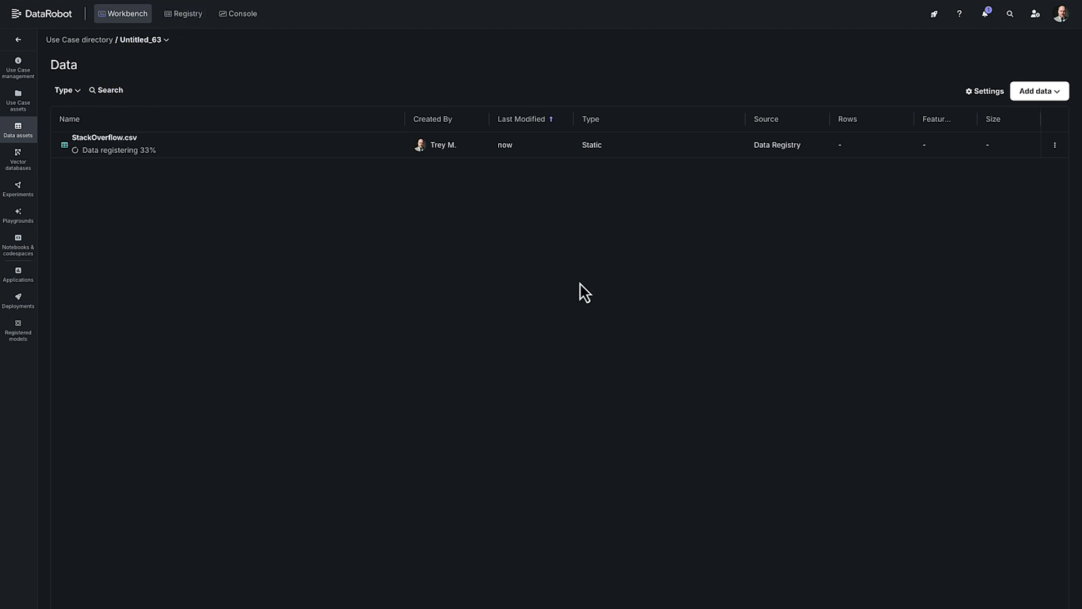
pyautogui.click(1048, 100)
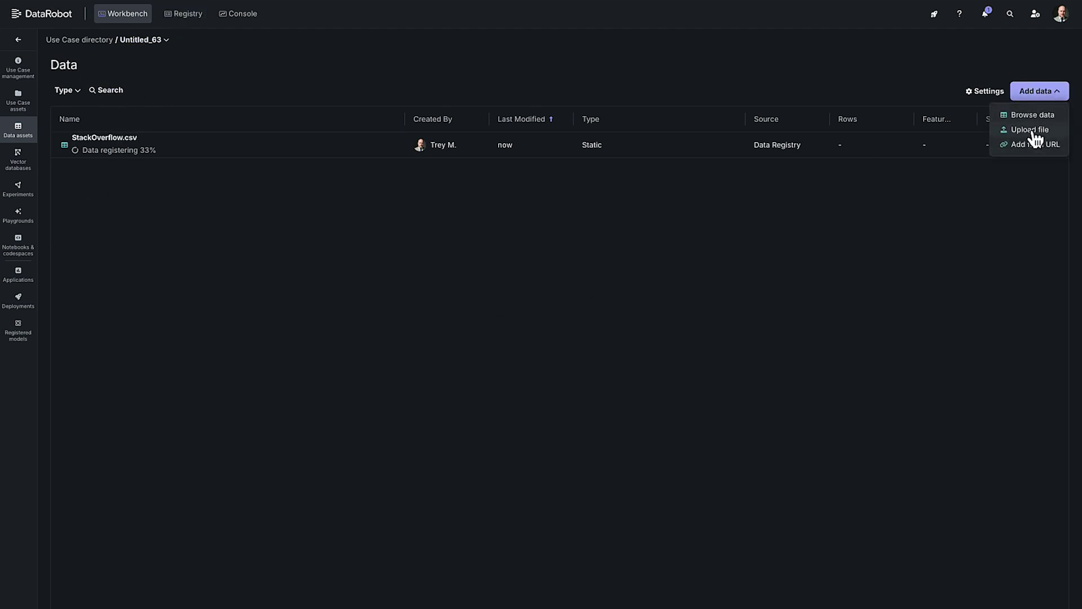
pyautogui.click(1029, 119)
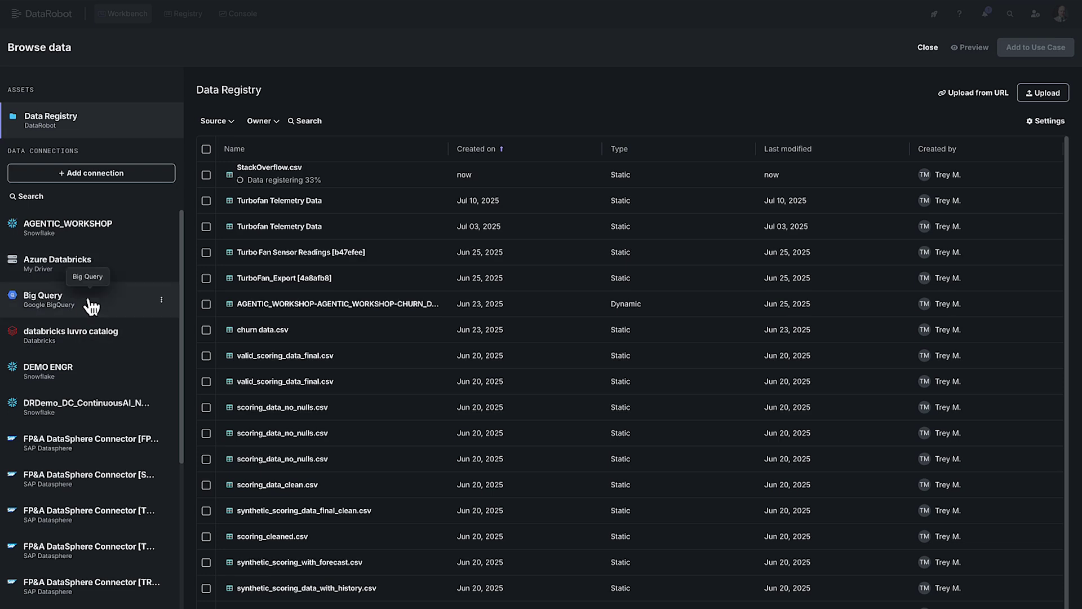
pyautogui.scroll(-3, 68, 444)
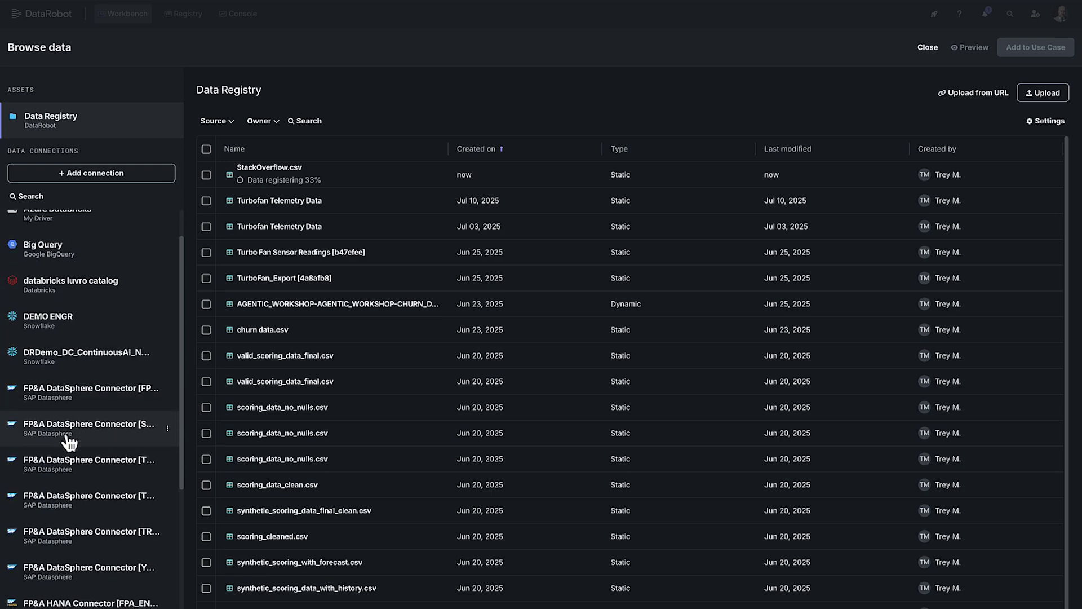
pyautogui.scroll(-7, 123, 524)
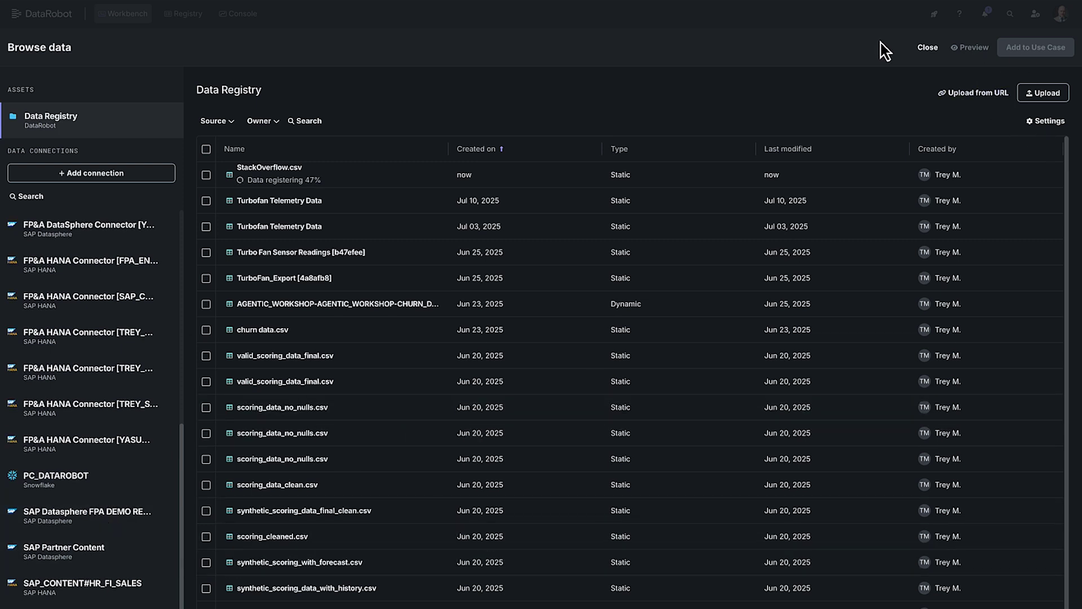
pyautogui.click(928, 47)
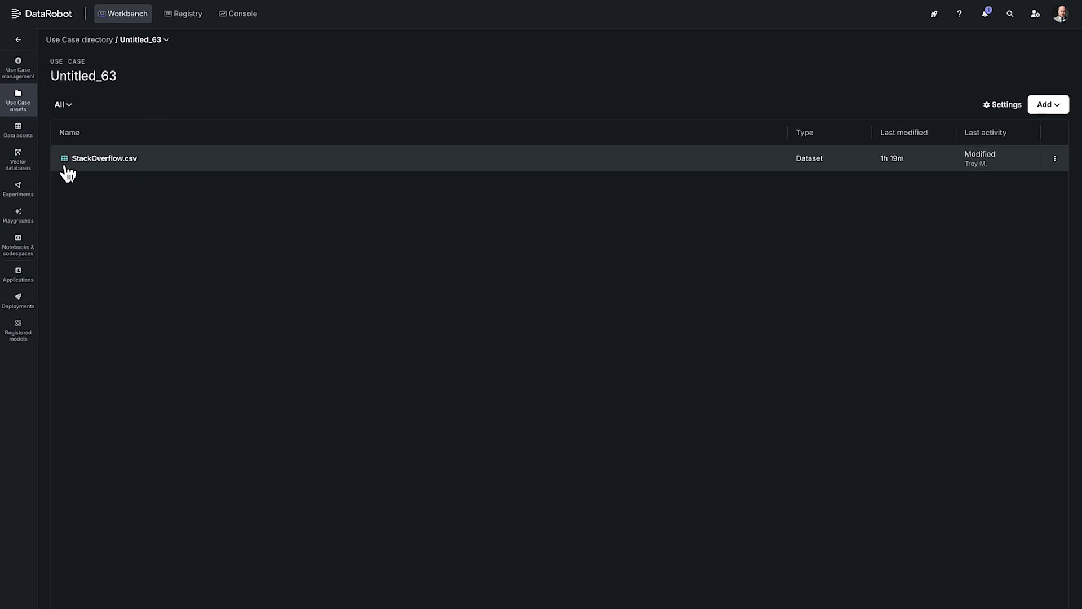
# Step: Rename the use case Untitled_63 to 'StackOverflow Survey Test'
pyautogui.click(97, 80)
pyautogui.doubleClick(93, 75)
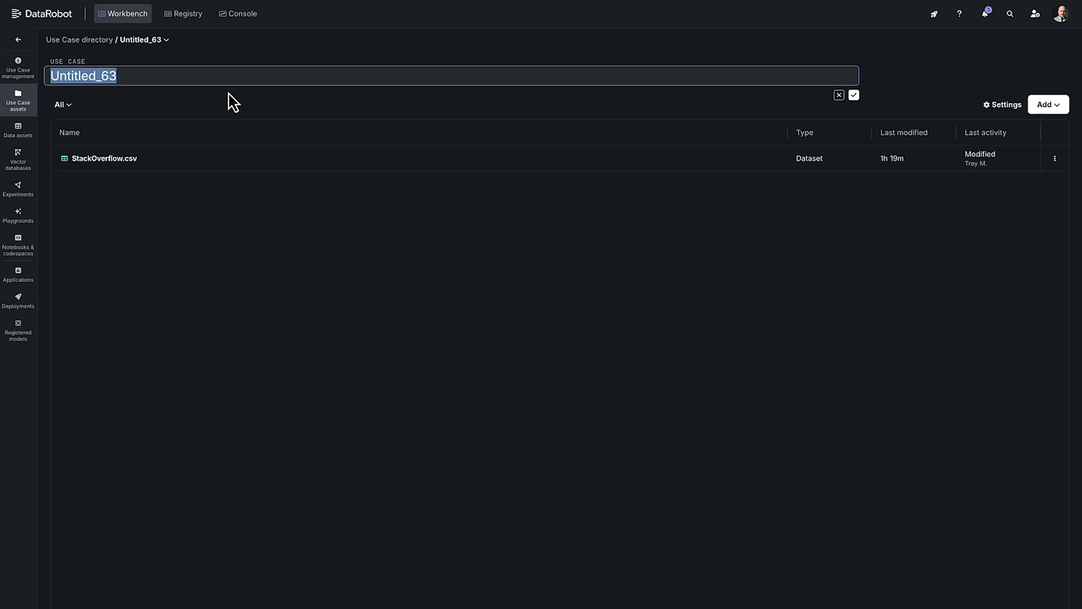
pyautogui.write('StackOverflow Survey Test')
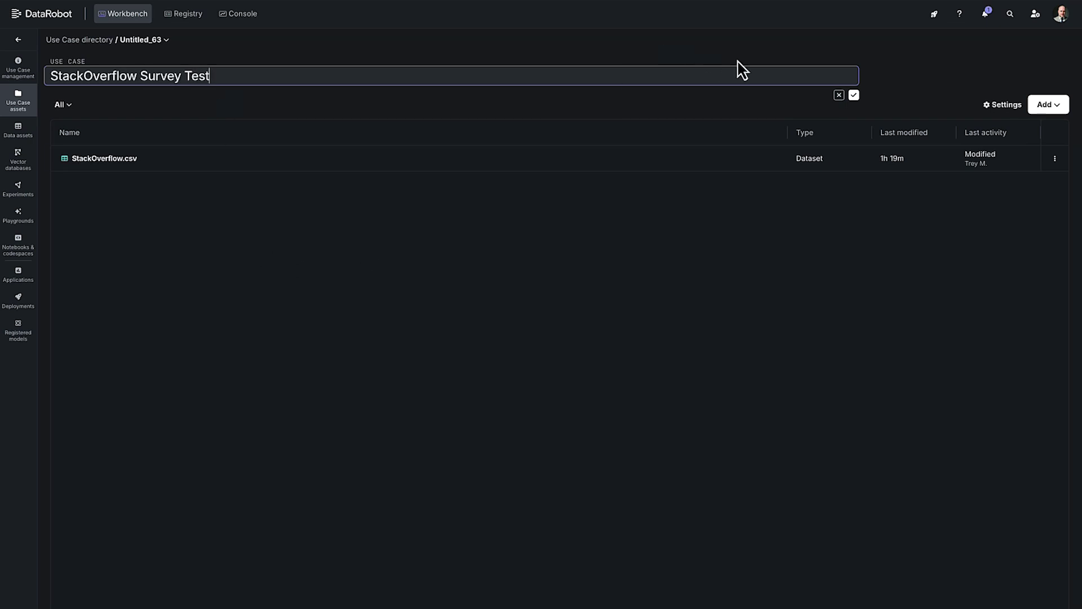
pyautogui.click(854, 95)
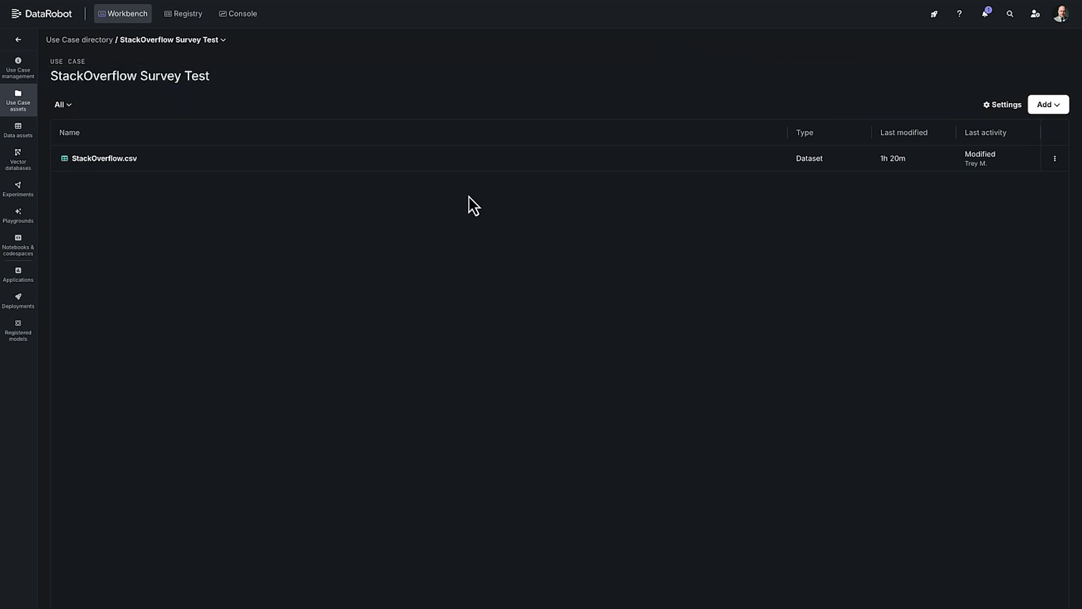
# Step: Preview StackOverflow.csv with its summary of 85 features and 13172 rows, briefly checking data quality details
pyautogui.click(116, 159)
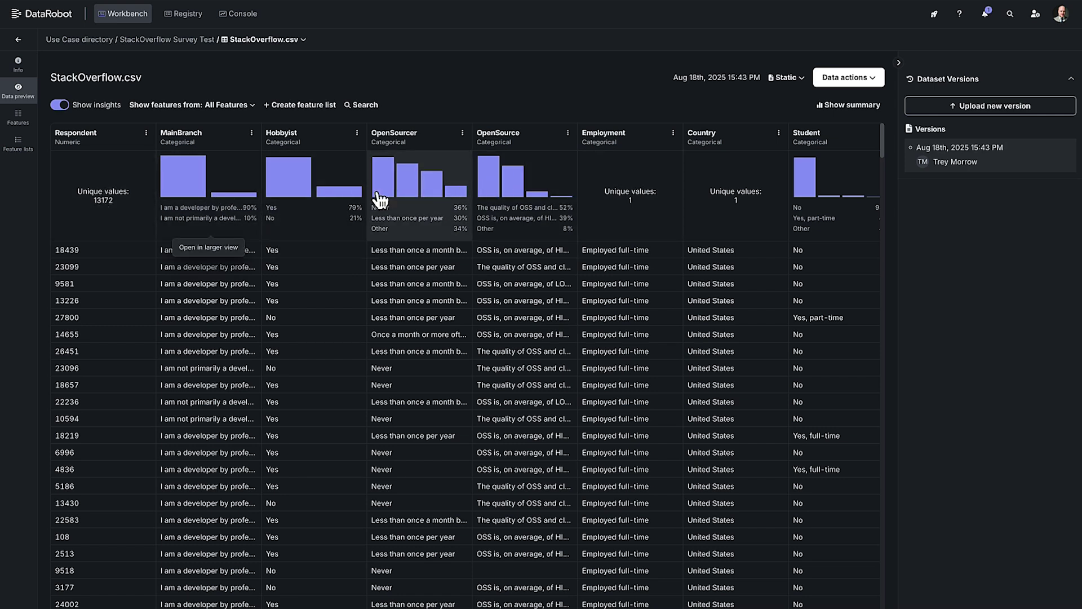
pyautogui.click(842, 108)
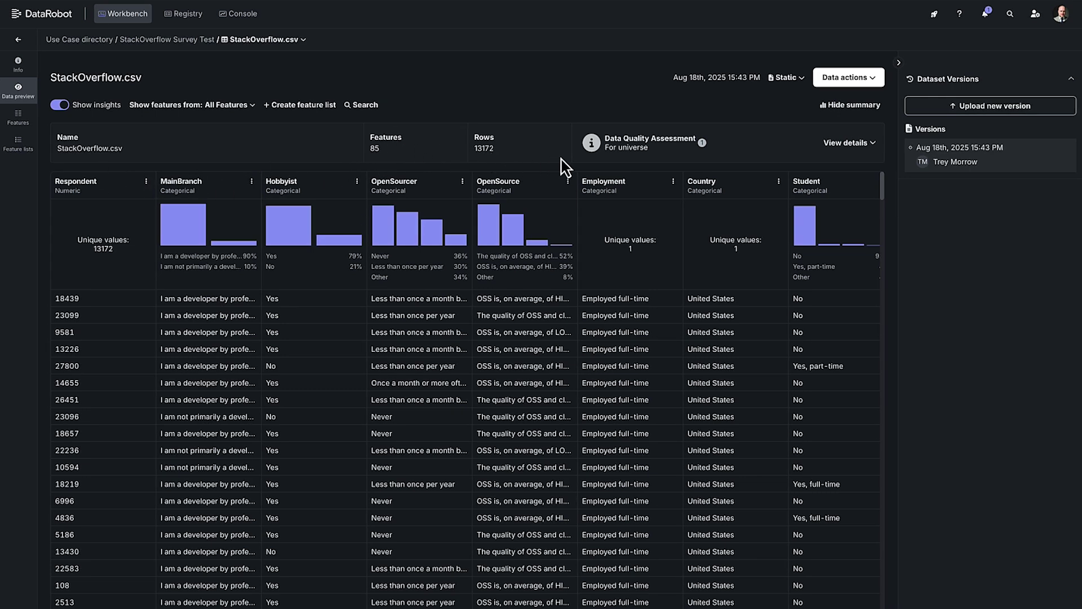
pyautogui.click(845, 142)
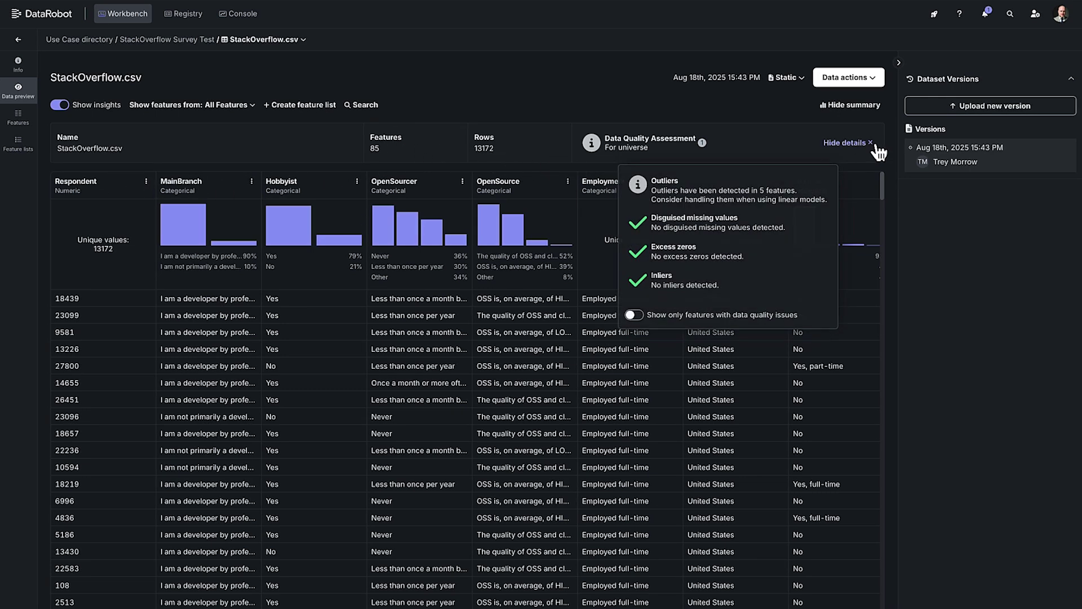
pyautogui.click(528, 108)
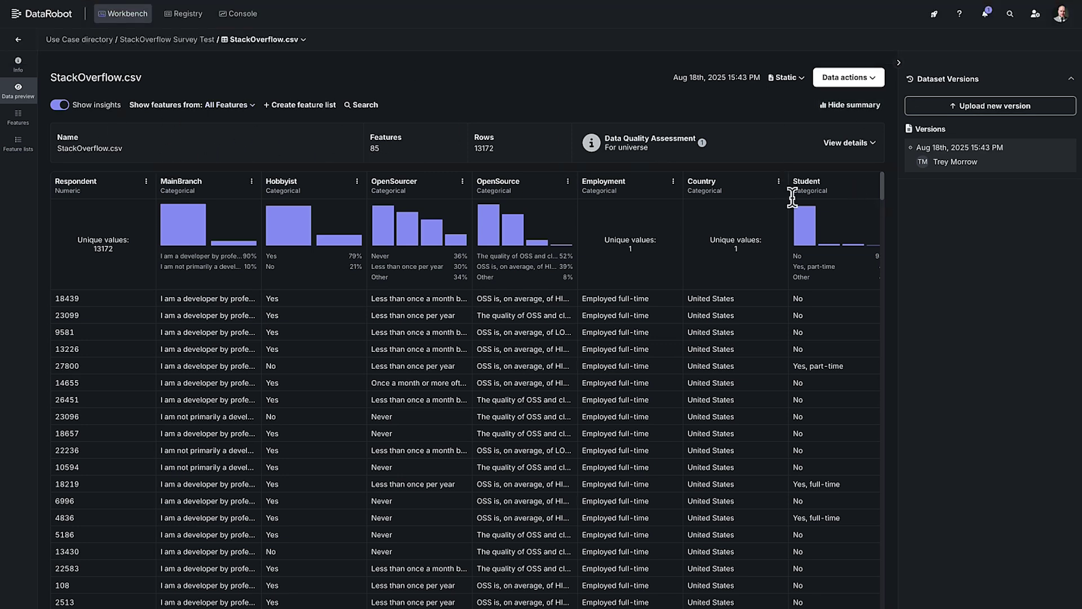
# Step: Enlarge the OpenSourcer insight, then switch it to EdLevel shown as a value-count table
pyautogui.click(442, 242)
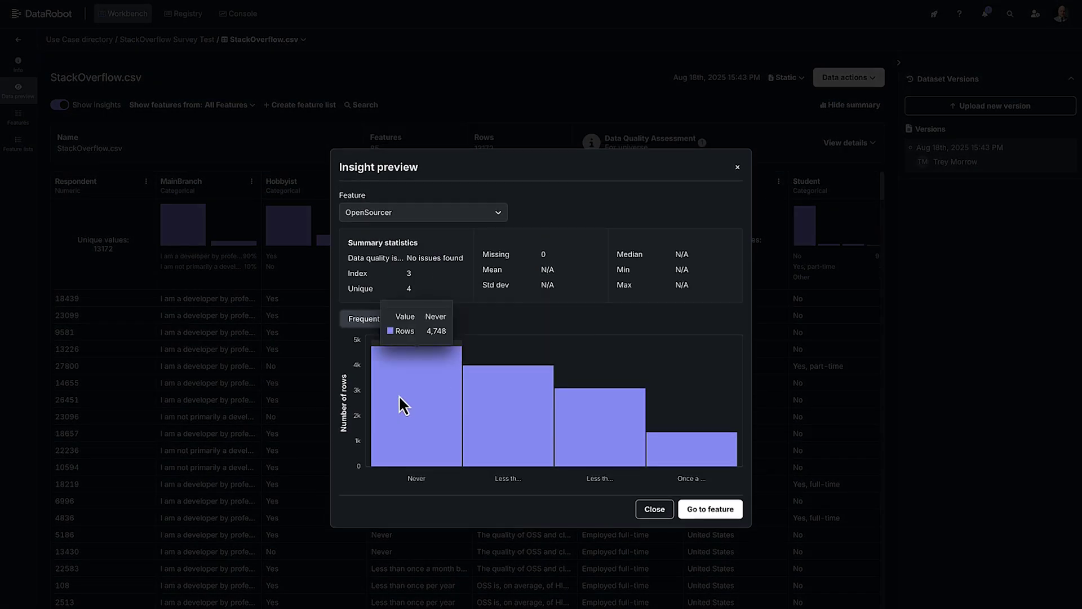
pyautogui.moveTo(528, 405)
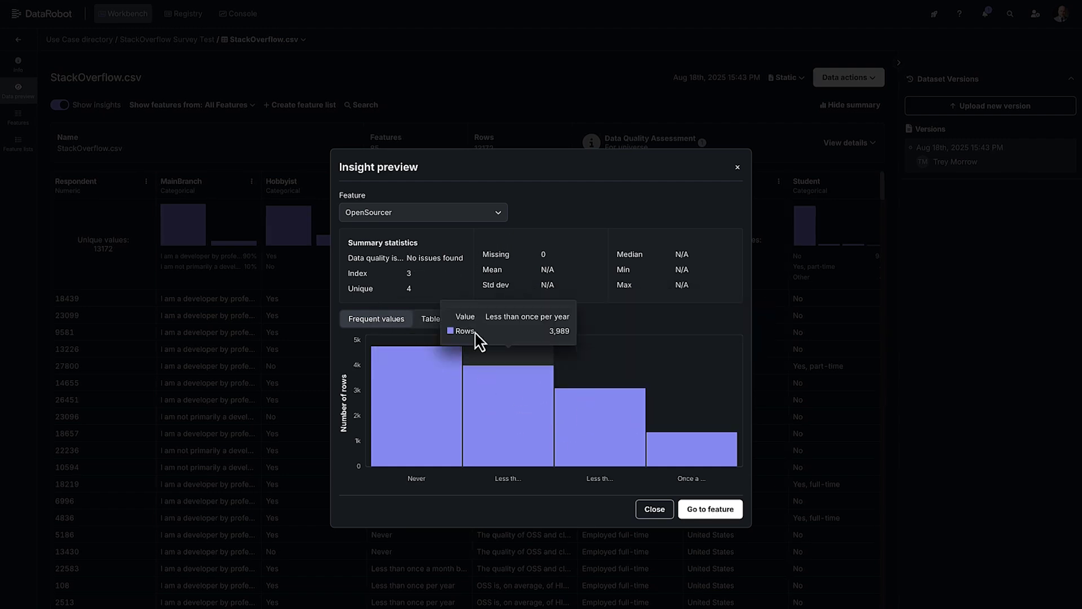
pyautogui.click(411, 213)
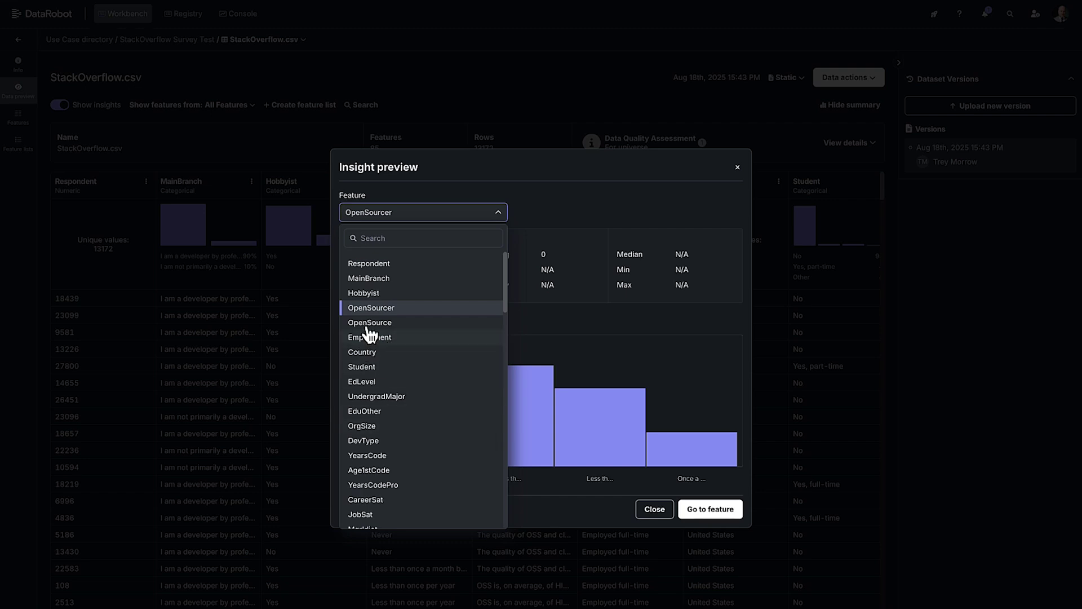
pyautogui.click(381, 383)
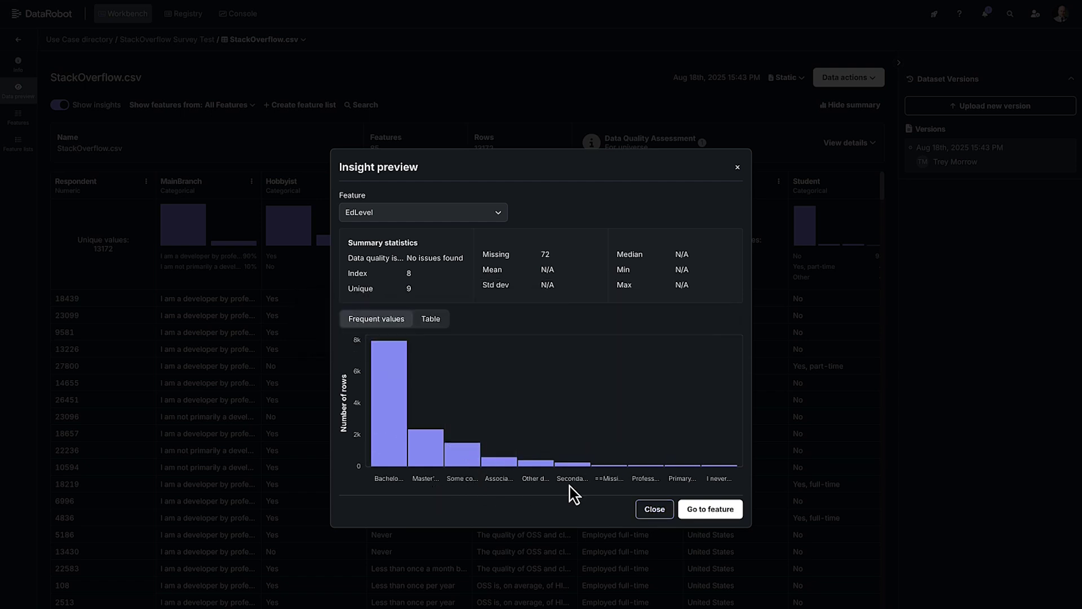
pyautogui.click(434, 321)
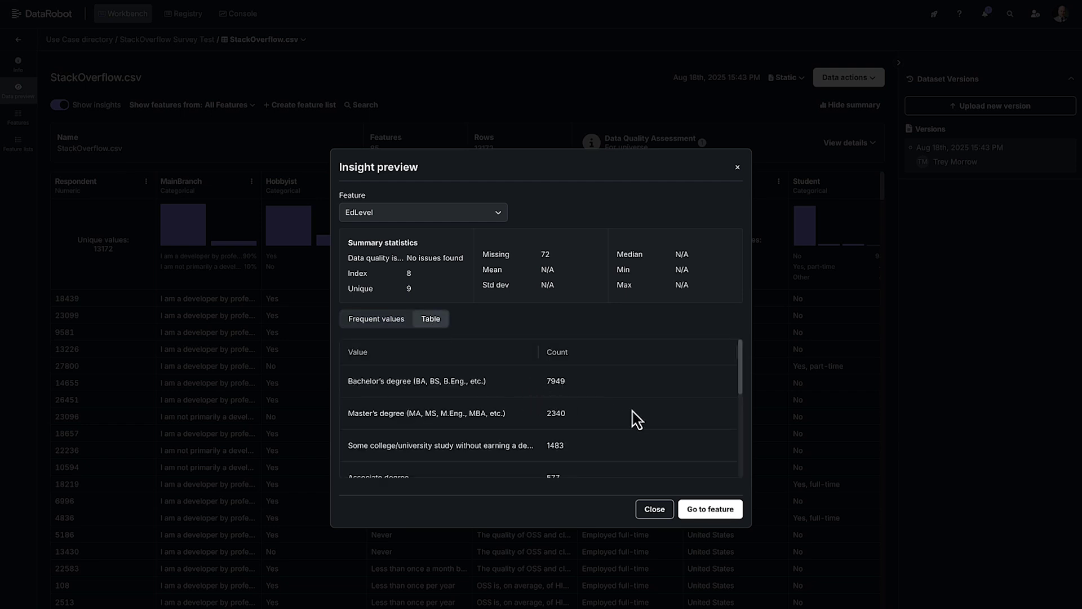
pyautogui.scroll(-5, 637, 420)
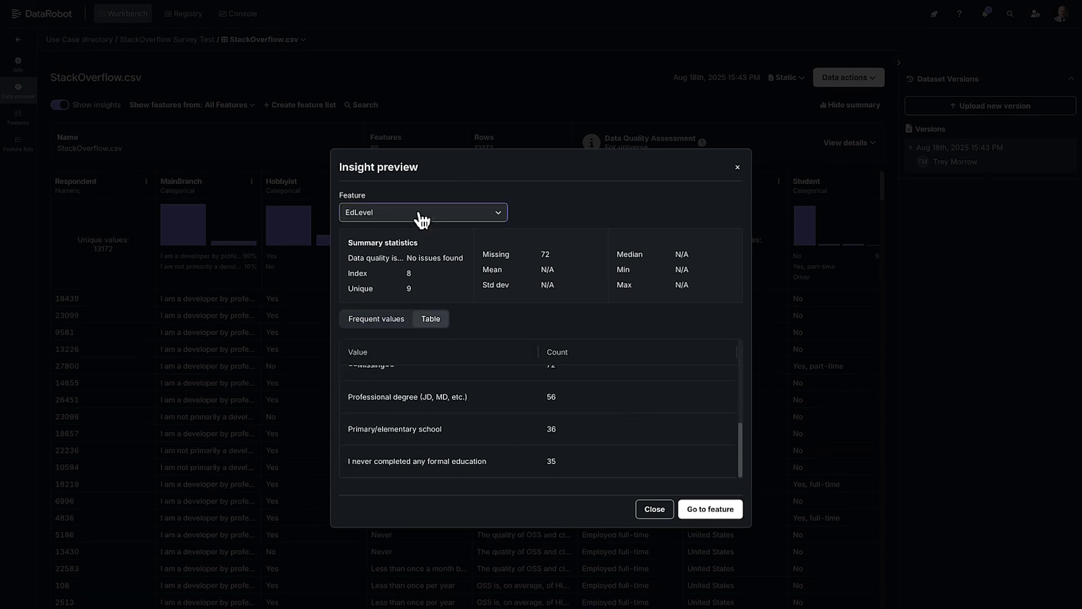
# Step: Switch the insight to UndergradMajor and go to its full feature page
pyautogui.click(437, 214)
pyautogui.click(406, 396)
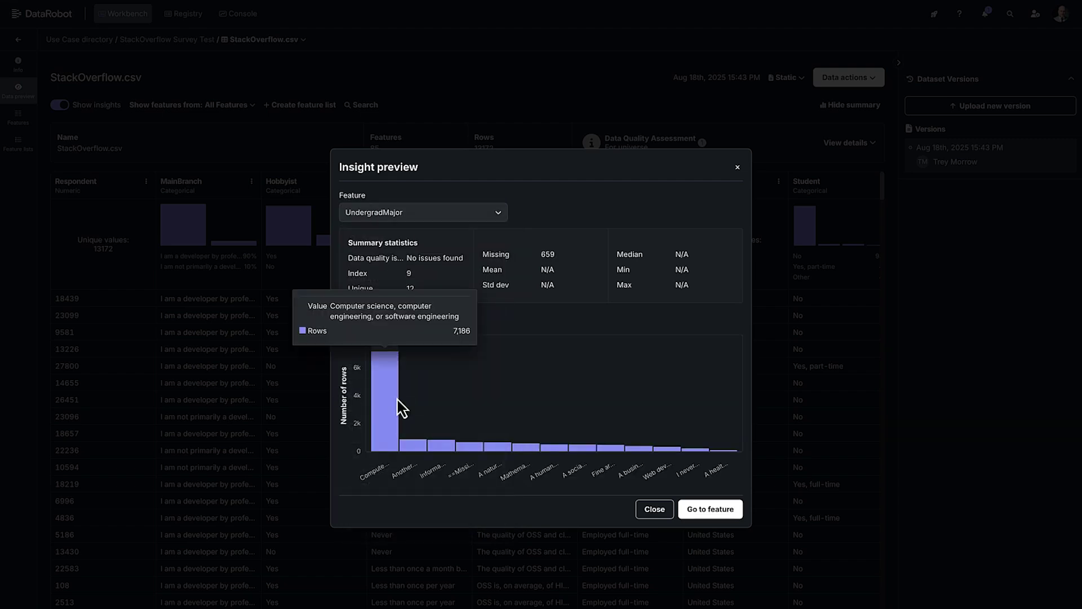
pyautogui.click(704, 510)
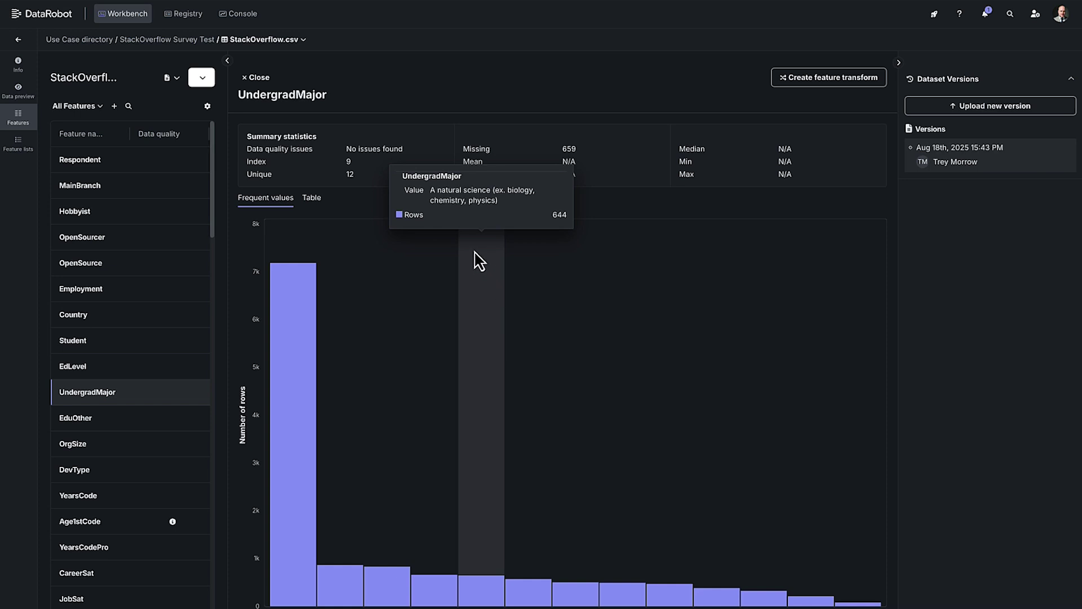
# Step: Compare UndergradMajor's value-count table with its frequent-values chart, then return to the data preview
pyautogui.click(311, 199)
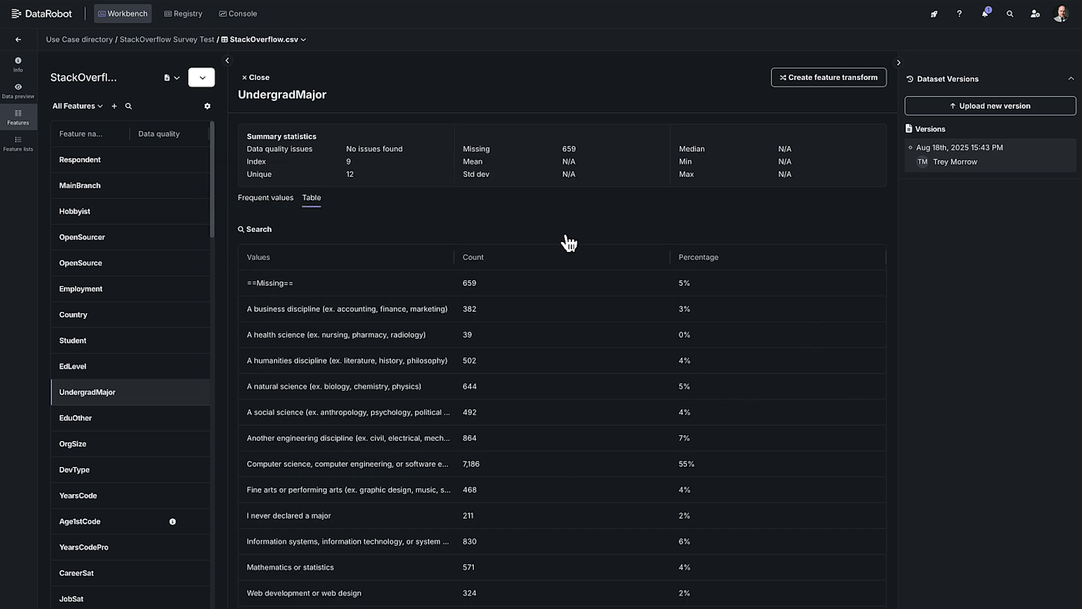
pyautogui.click(279, 202)
pyautogui.click(312, 200)
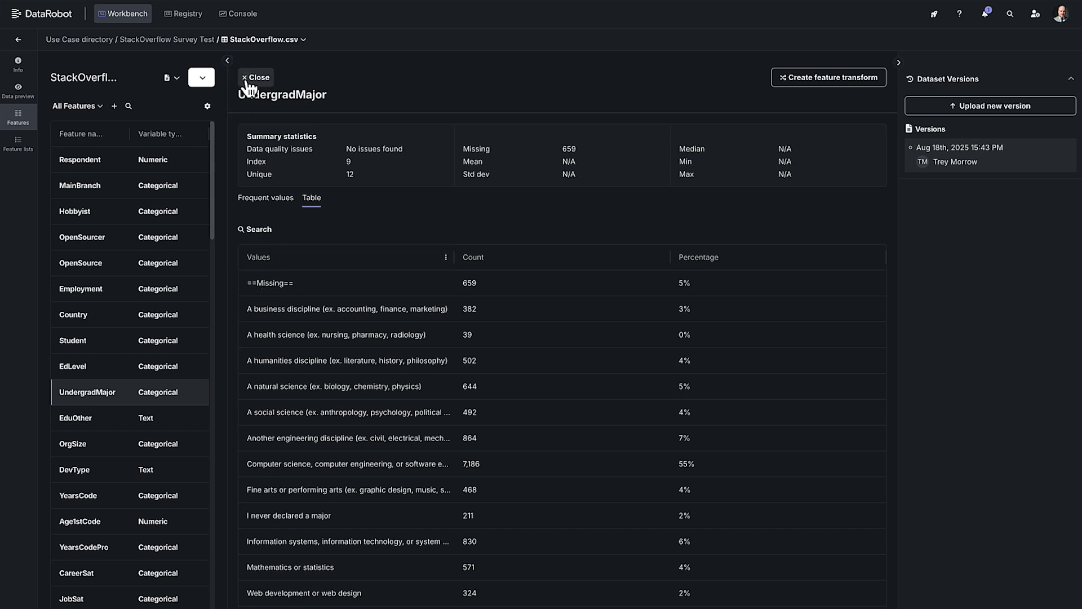
pyautogui.click(14, 113)
# Step: Filter the preview to the quality-issue features Age1stCode, ConvertedComp, WorkWeekHrs, CodeRevHrs and Age
pyautogui.click(18, 91)
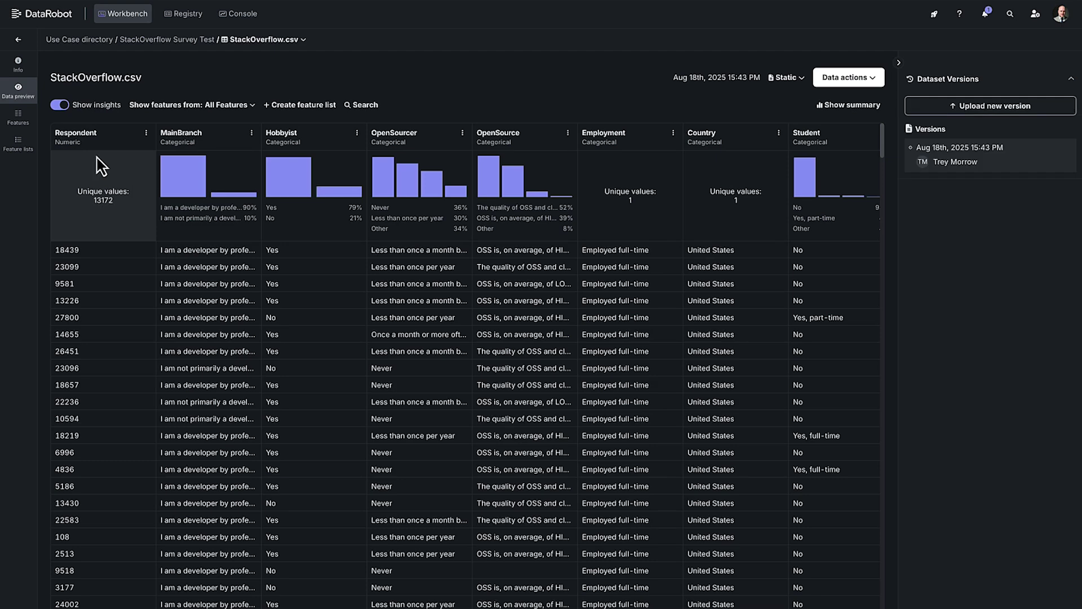
pyautogui.click(854, 106)
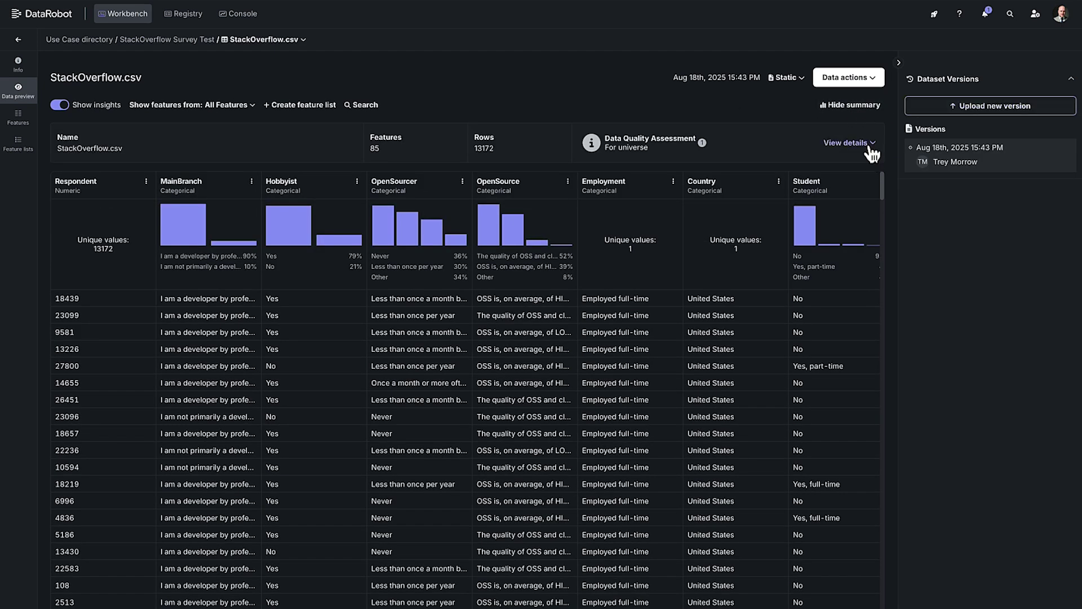
pyautogui.click(846, 143)
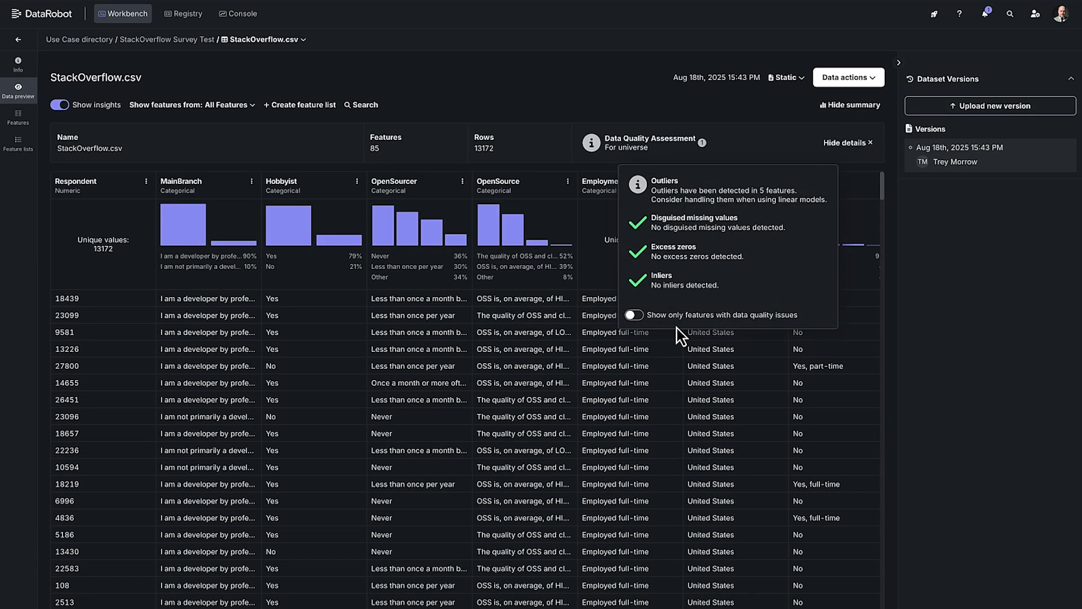
pyautogui.click(641, 319)
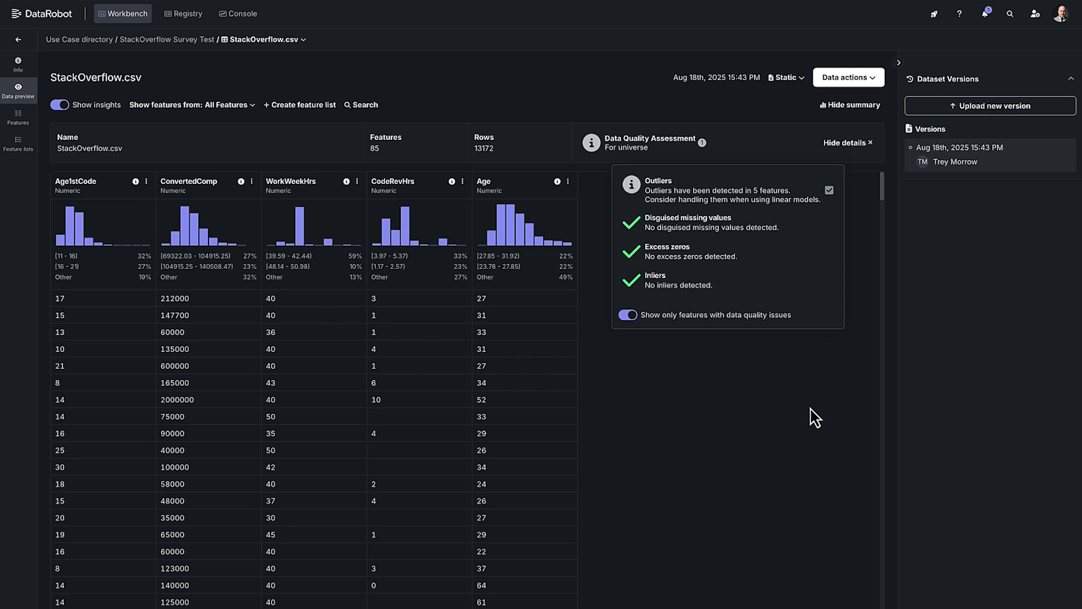
# Step: Close the quality details and reopen StackOverflow.csv from the use case assets to show all features
pyautogui.click(800, 420)
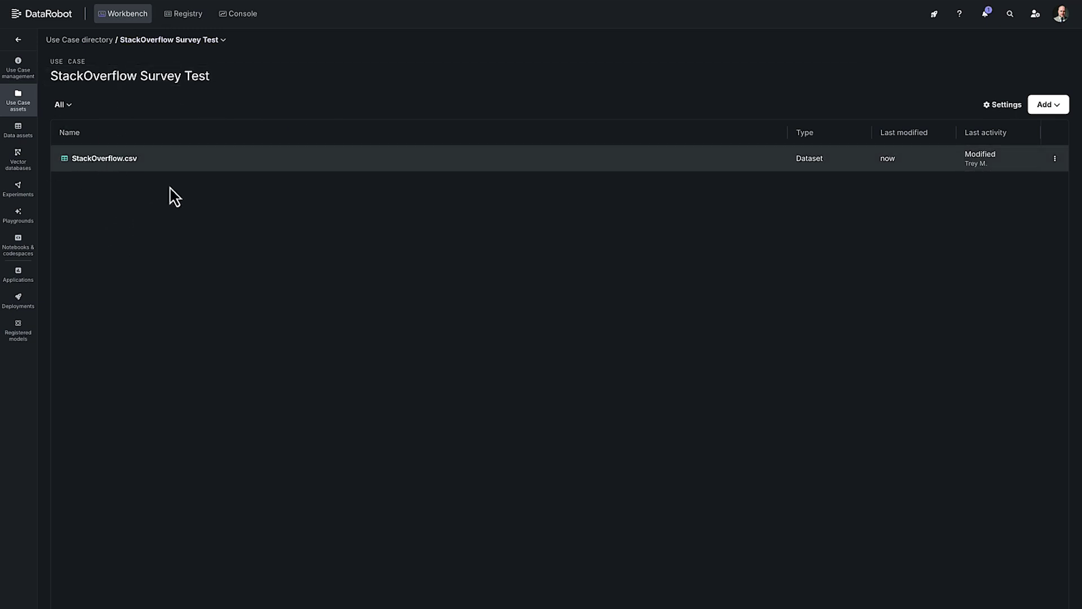
pyautogui.click(1055, 159)
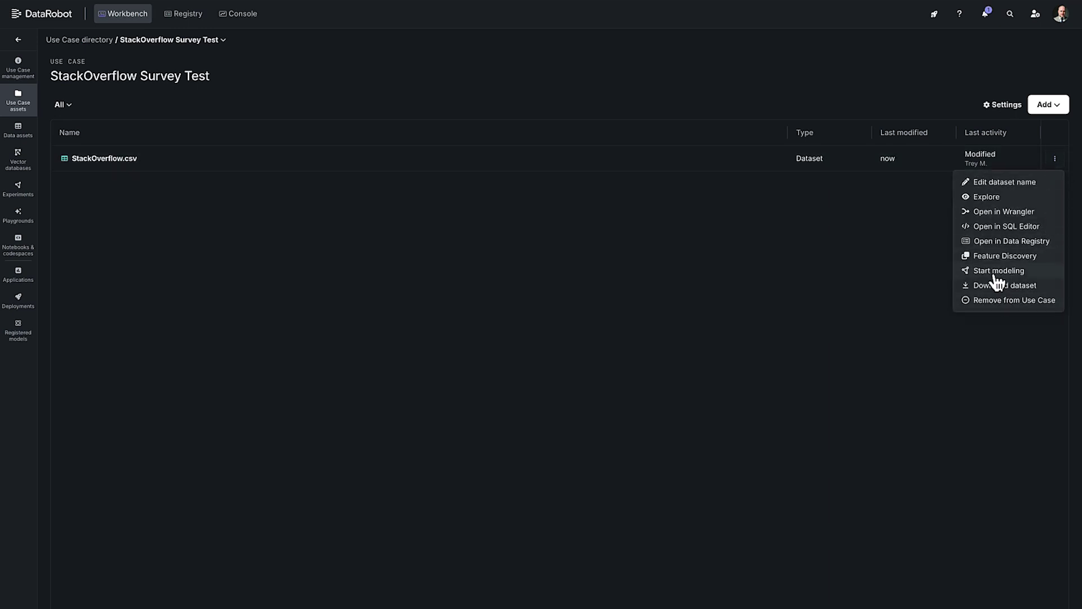
pyautogui.click(826, 330)
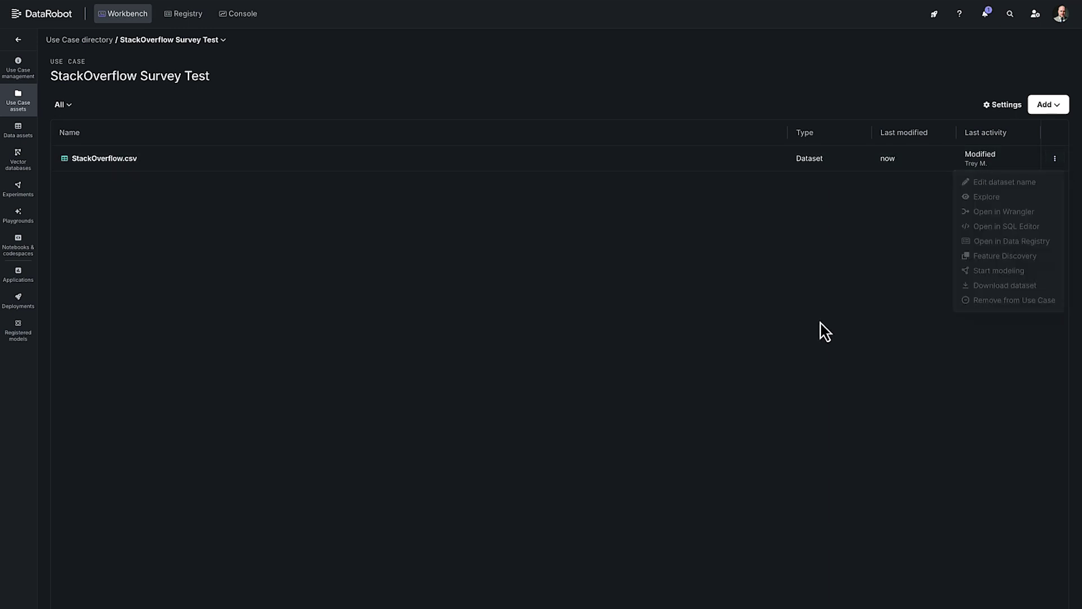
pyautogui.click(116, 162)
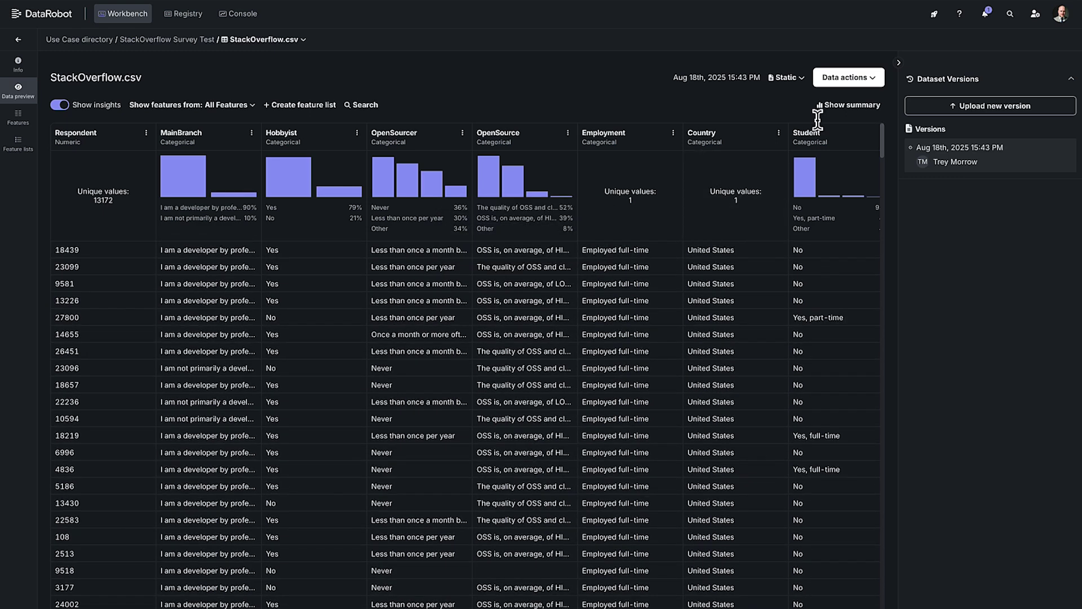
# Step: Leave the dataset name unchanged and go back to the StackOverflow Survey Test assets list
pyautogui.click(866, 79)
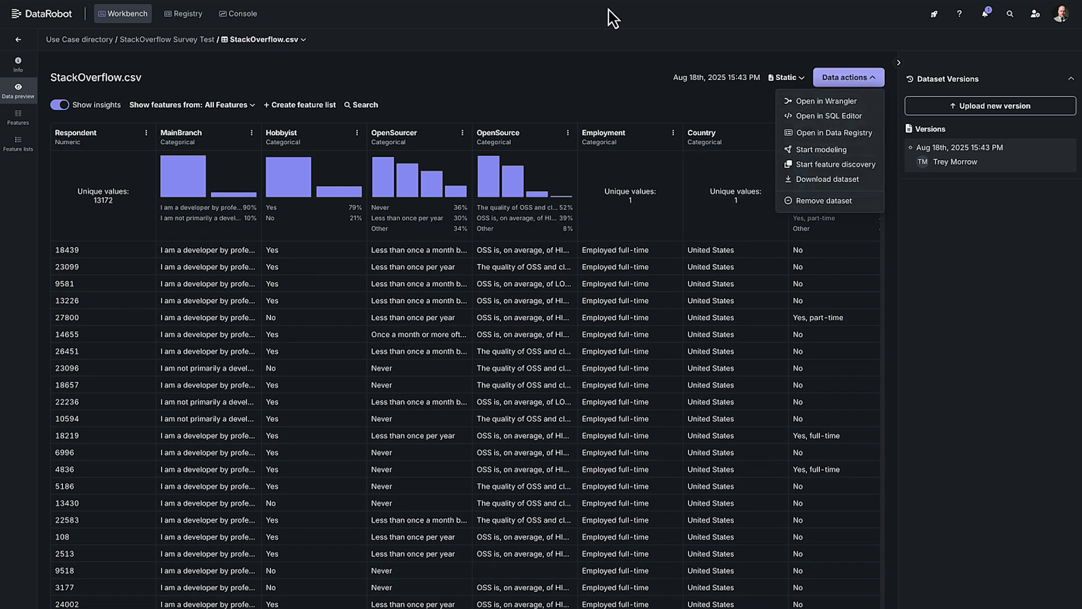
pyautogui.click(527, 73)
pyautogui.press('Escape')
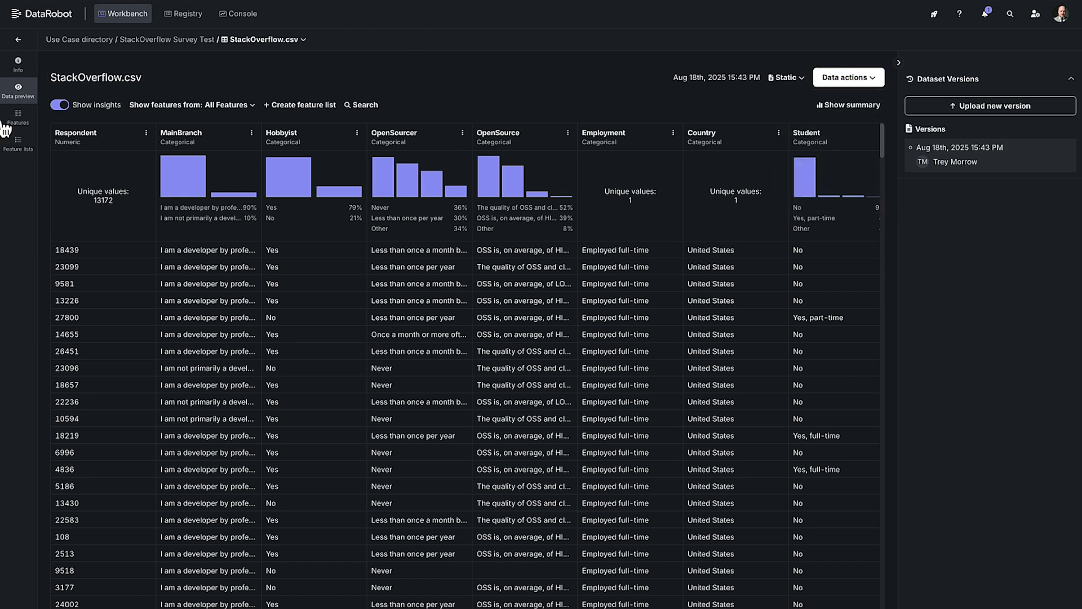
pyautogui.click(182, 40)
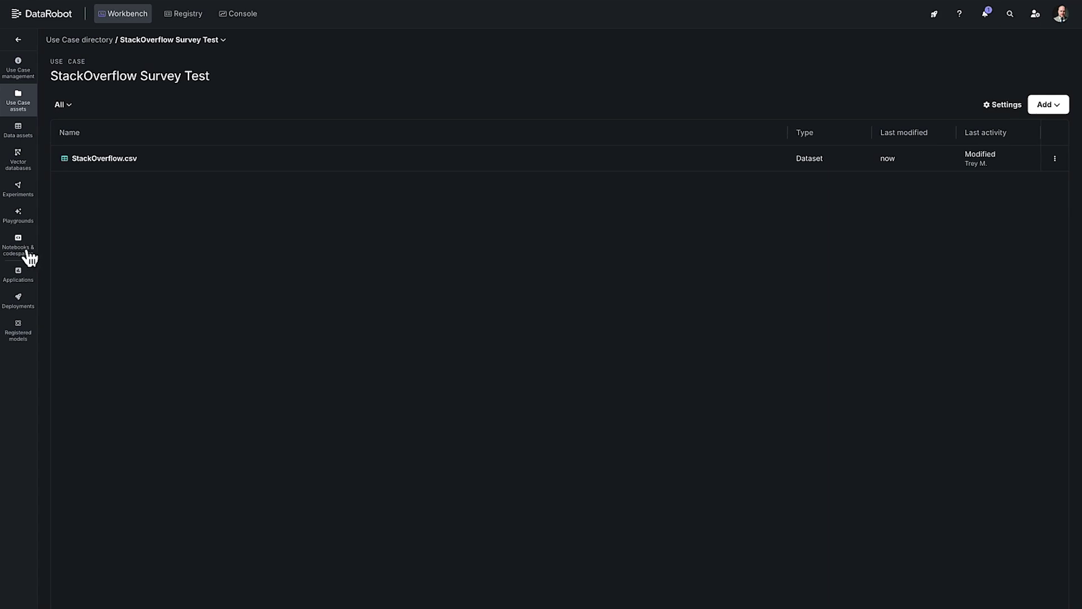
# Step: Create an experiment using StackOverflow.csv and move on to its Modeling step
pyautogui.click(19, 189)
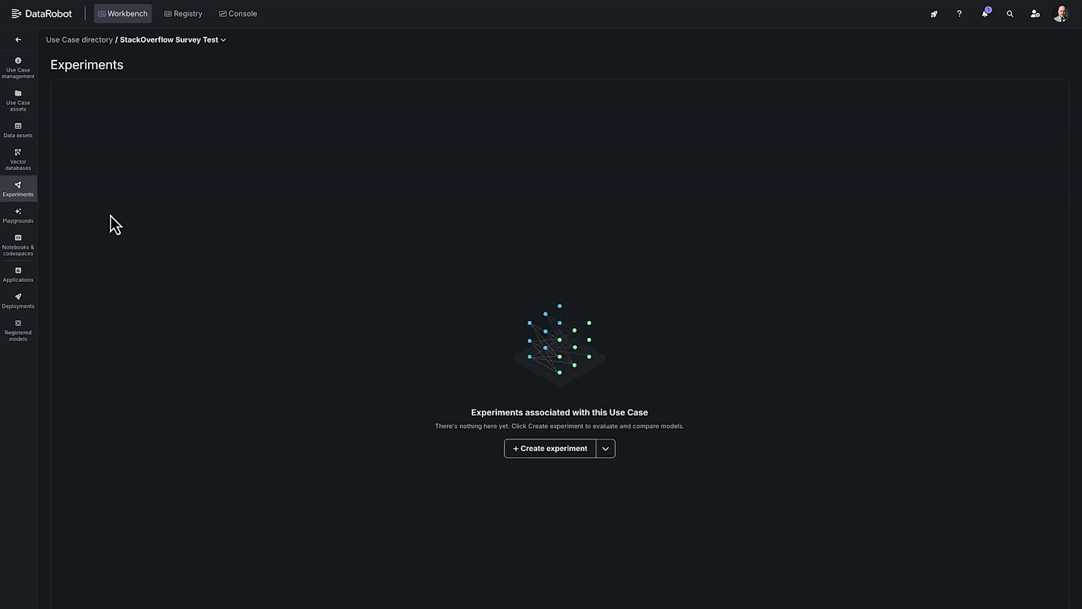
pyautogui.click(570, 451)
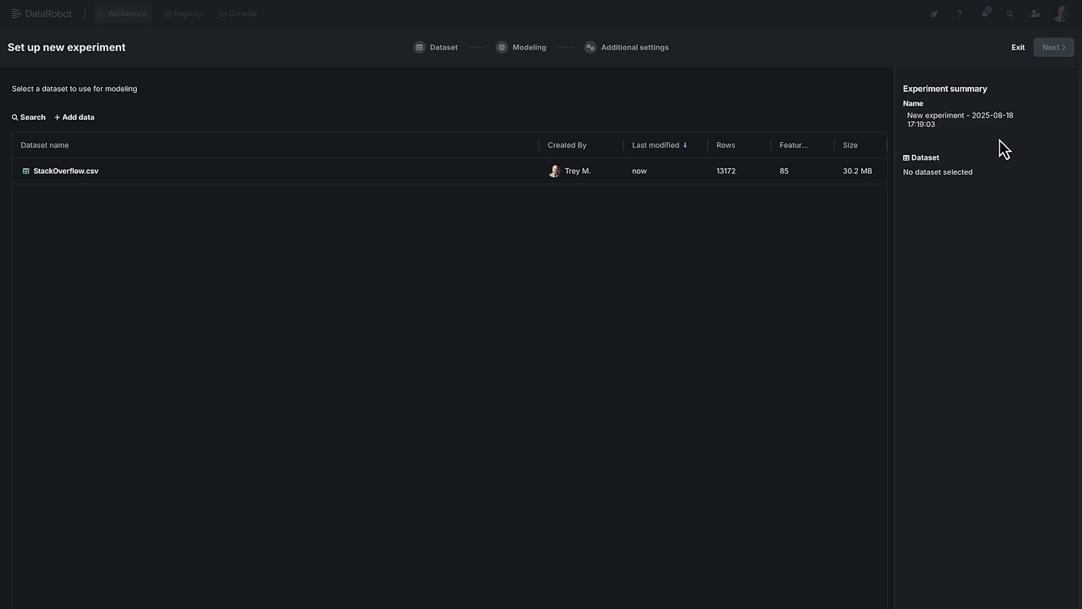
pyautogui.click(94, 179)
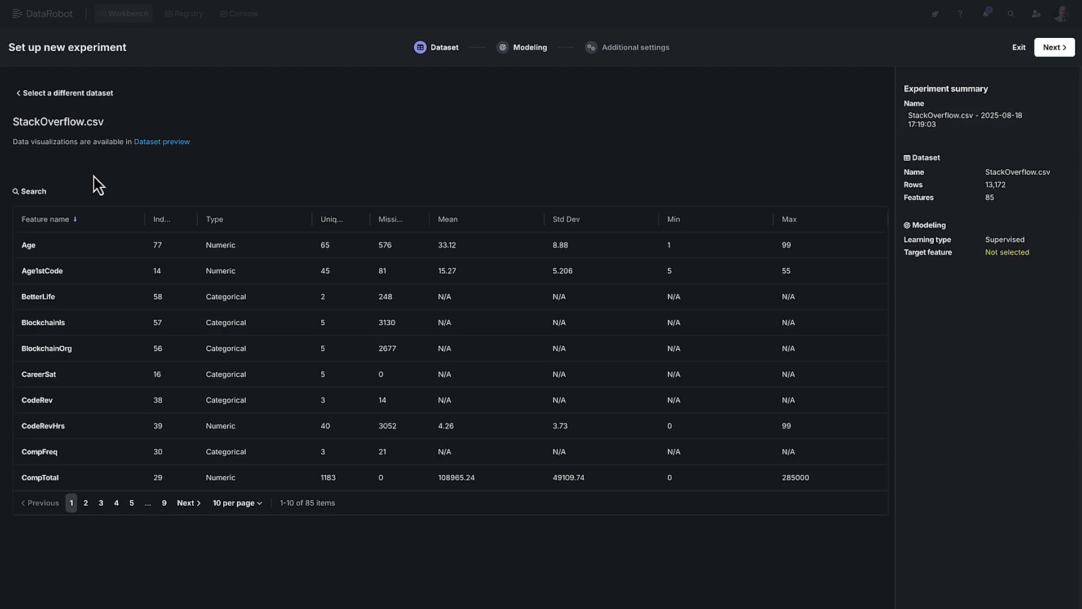
pyautogui.click(1061, 56)
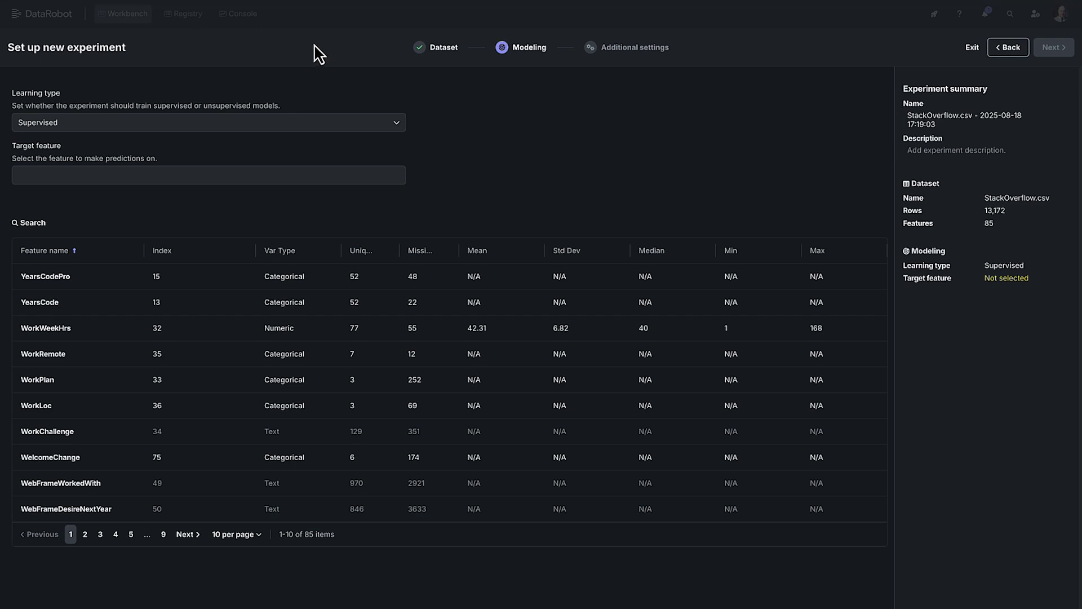
# Step: Set CompTotal as the regression target, keeping RMSE as the optimization metric
pyautogui.click(260, 178)
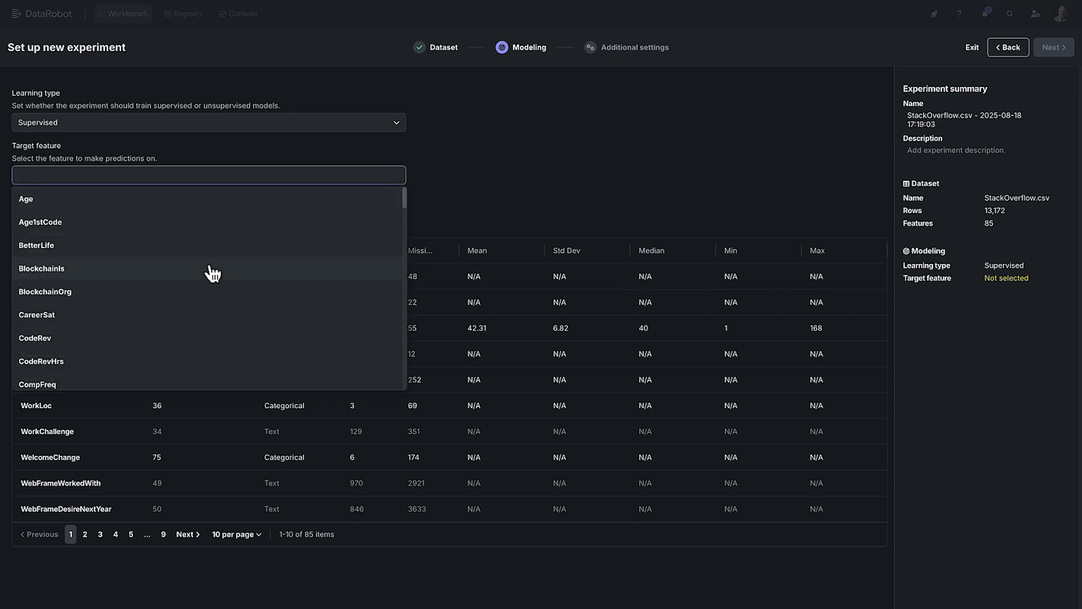
pyautogui.write('comp')
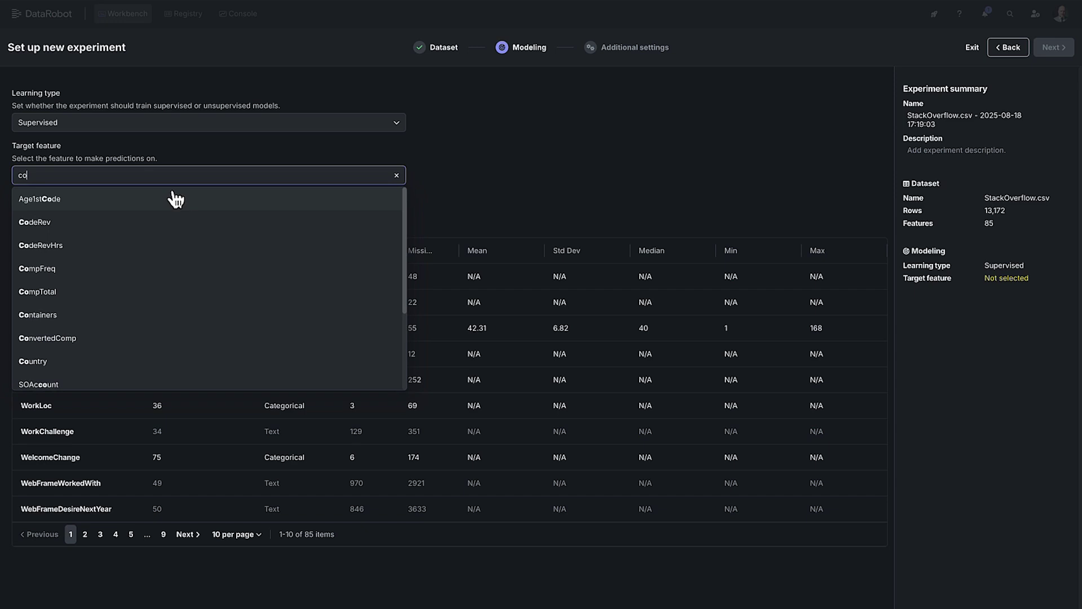
pyautogui.click(116, 225)
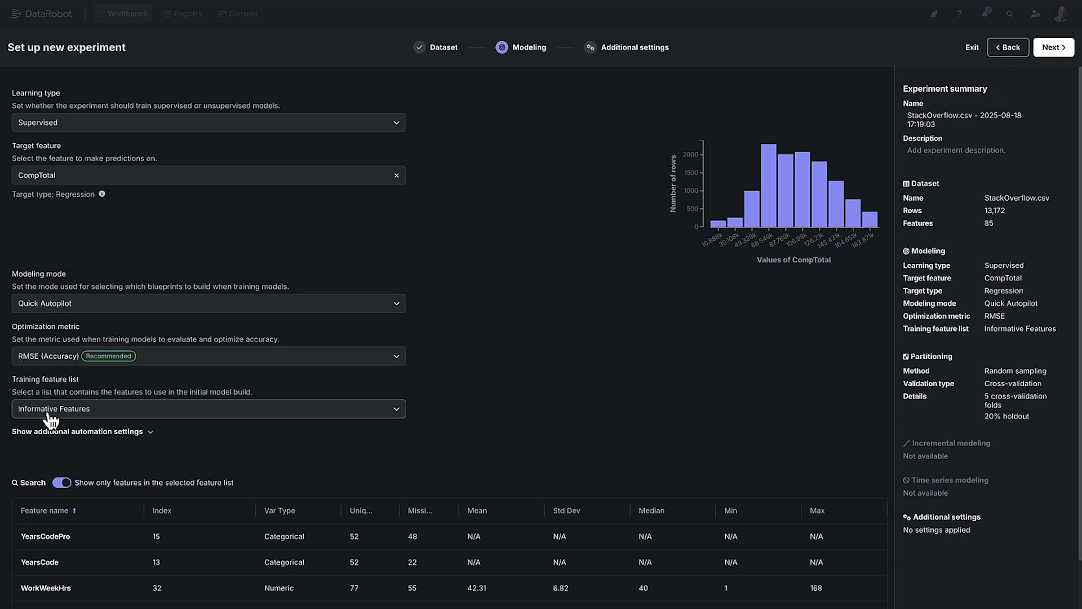
pyautogui.click(168, 360)
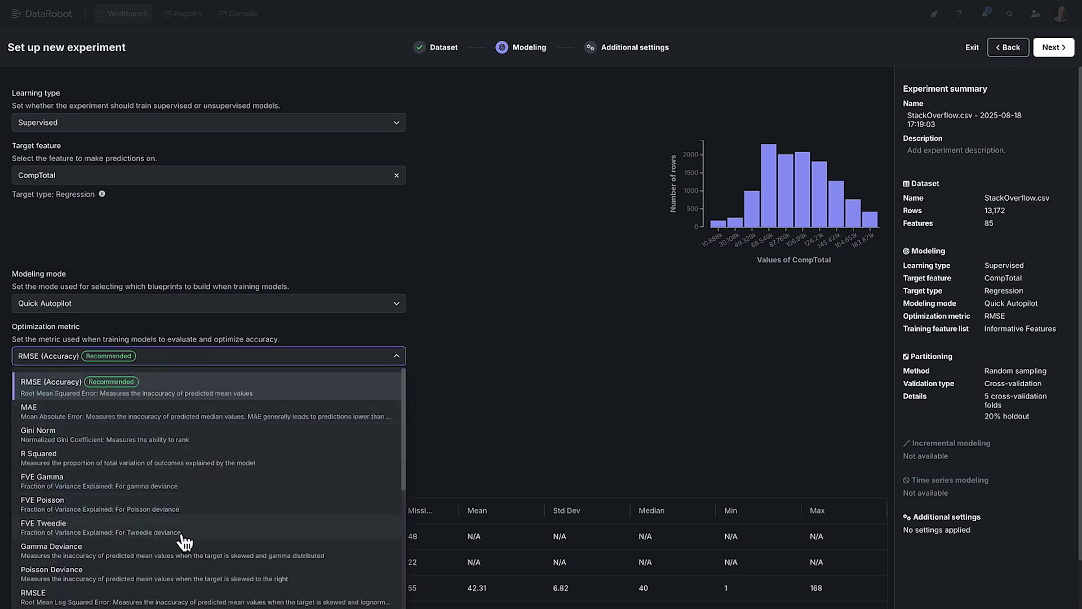
pyautogui.click(535, 345)
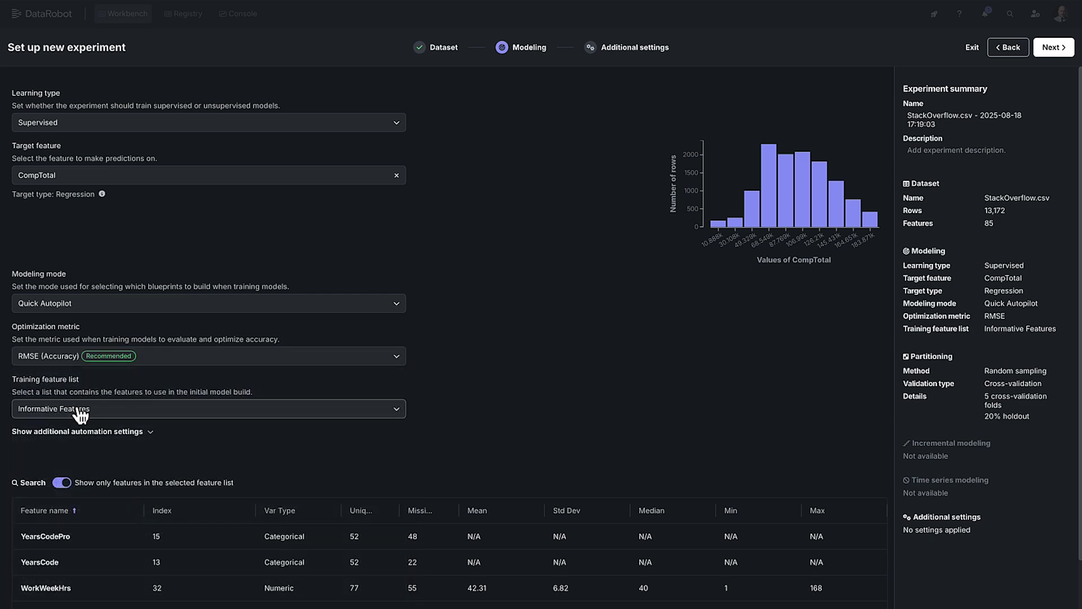
# Step: Keep Informative Features as the training feature list and review the modeling setup
pyautogui.scroll(-1, 471, 387)
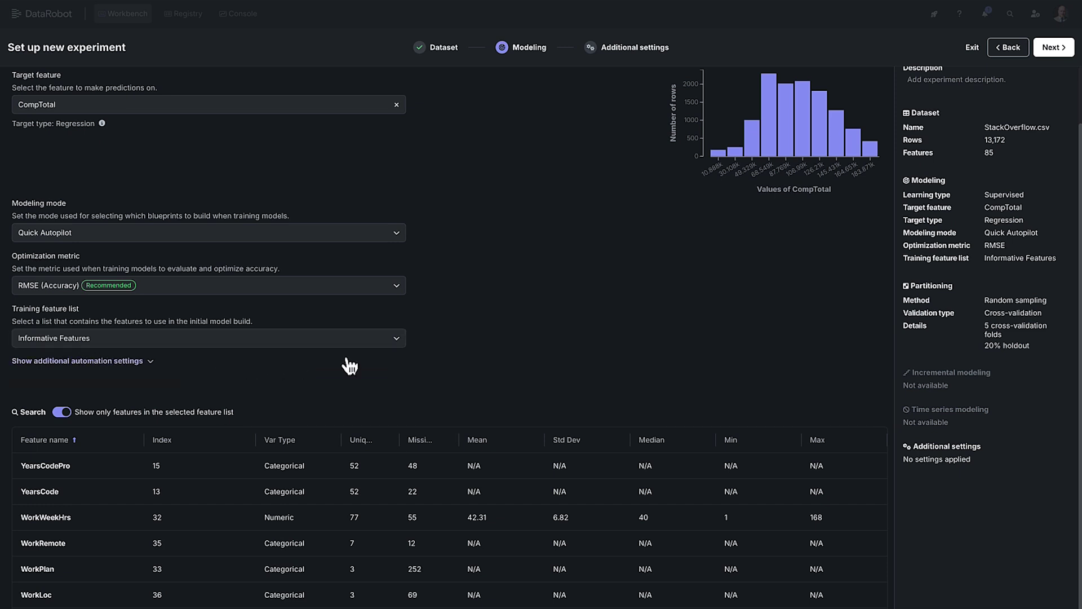
pyautogui.scroll(-1, 358, 350)
pyautogui.click(396, 334)
pyautogui.click(538, 330)
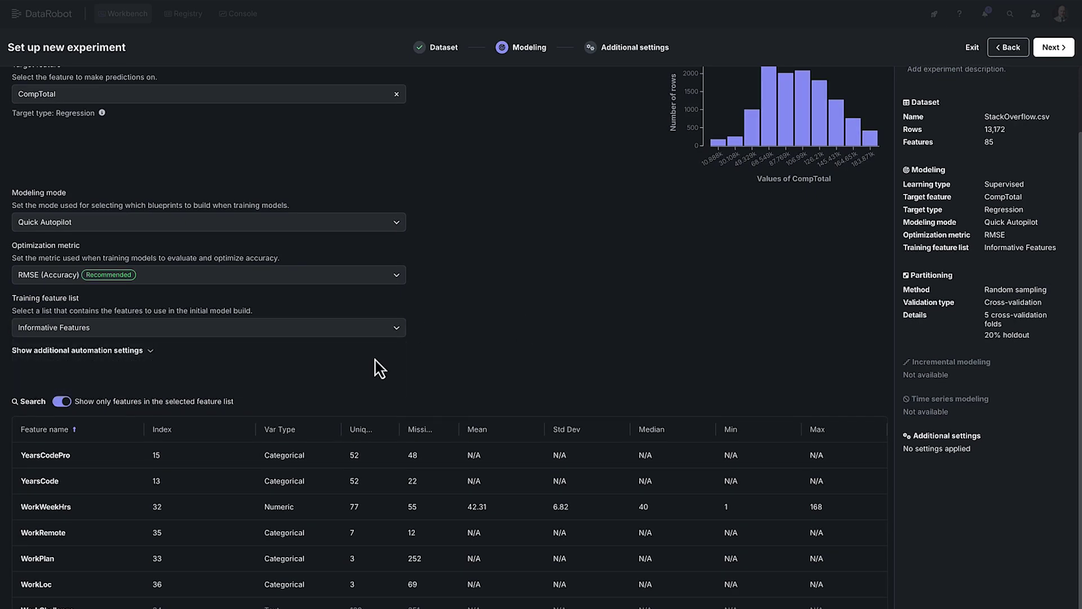
pyautogui.scroll(-2, 536, 321)
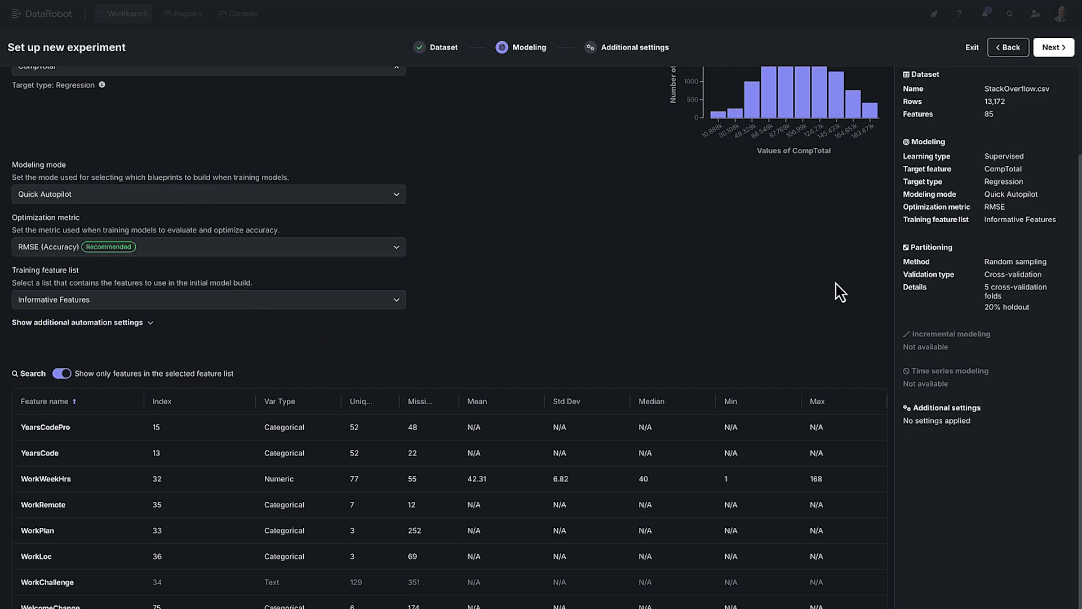
pyautogui.scroll(2, 631, 289)
pyautogui.scroll(1, 632, 289)
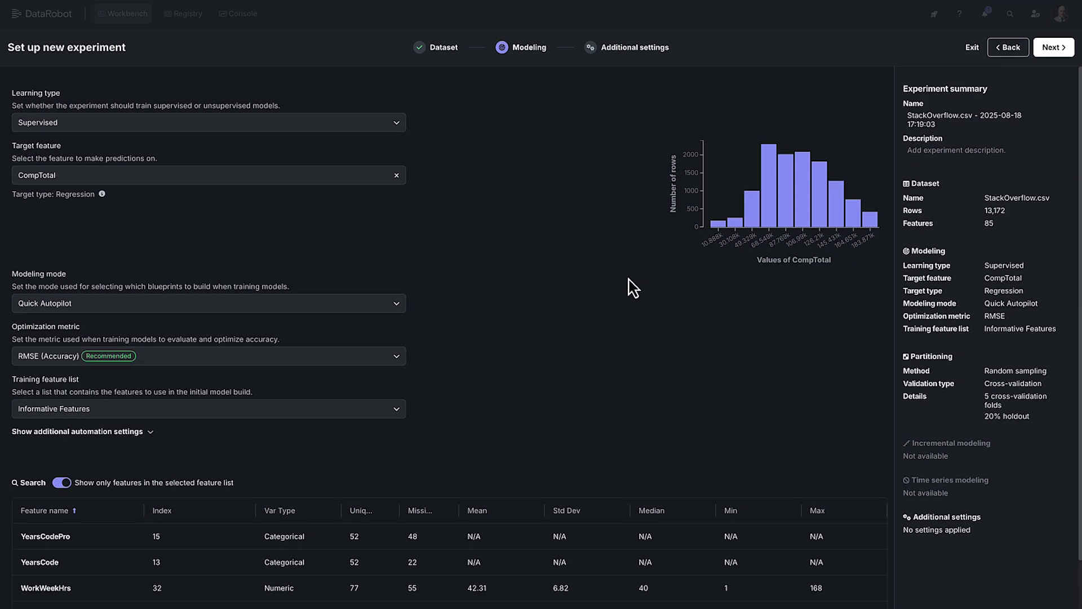
pyautogui.scroll(-1, 629, 280)
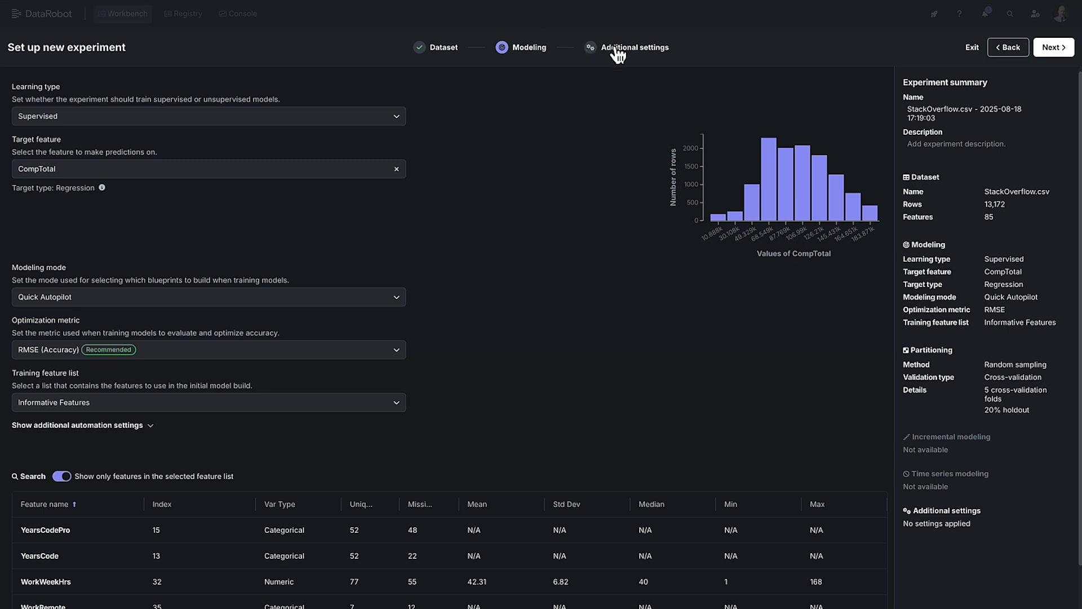
# Step: Keep random sampling partitioning with 5-fold cross-validation and 20% holdout, then start modeling
pyautogui.click(1054, 49)
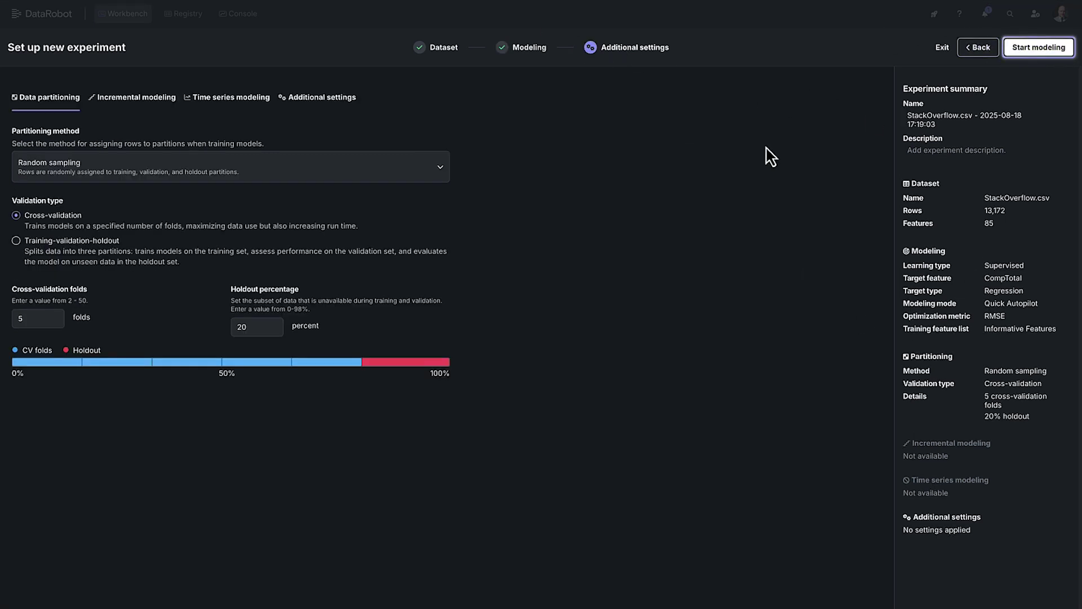
pyautogui.click(75, 180)
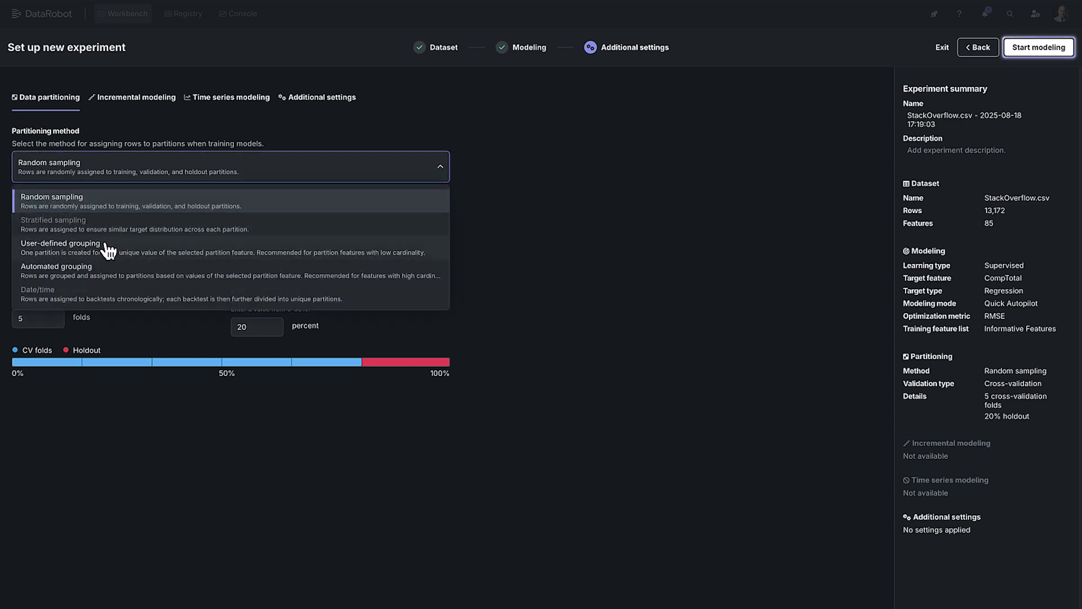
pyautogui.click(702, 265)
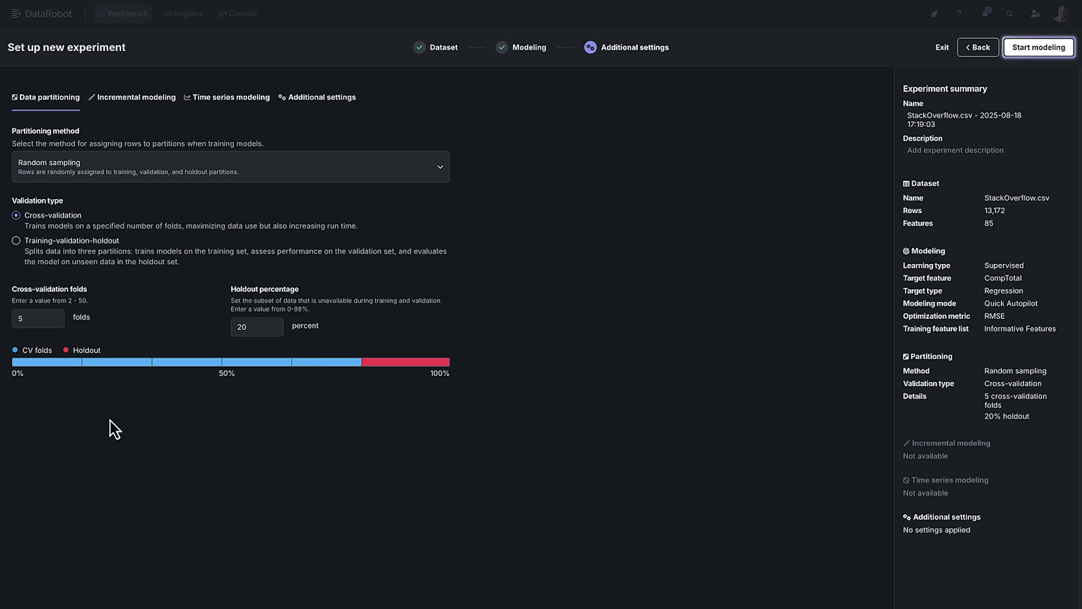
pyautogui.click(1052, 50)
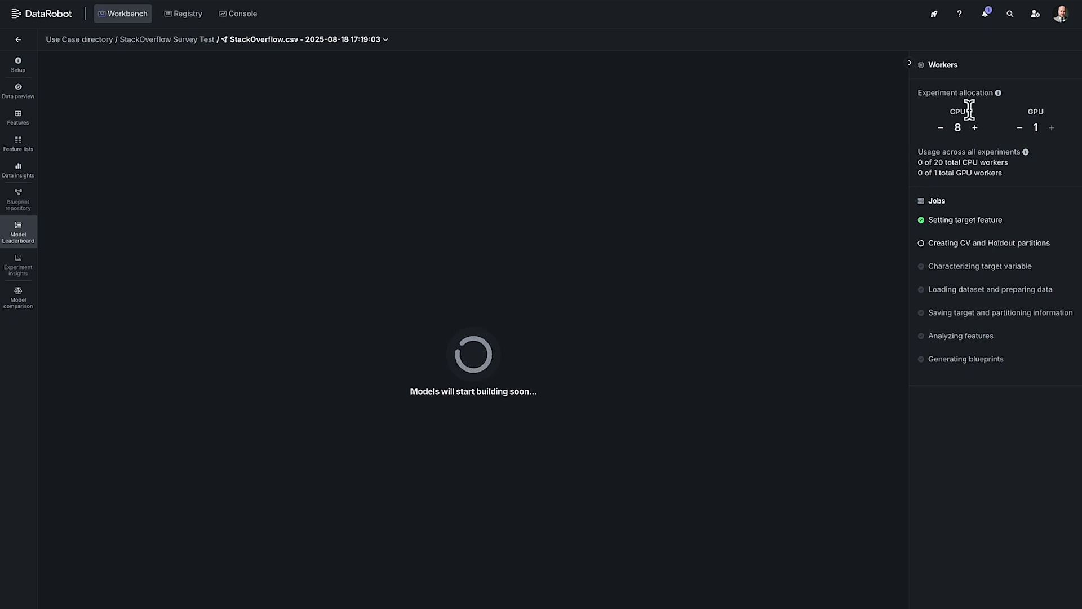
# Step: Increase the experiment's CPU worker allocation step by step up to 20
pyautogui.click(976, 128)
pyautogui.click(976, 128)
pyautogui.click(977, 128)
pyautogui.click(979, 128)
pyautogui.click(978, 128)
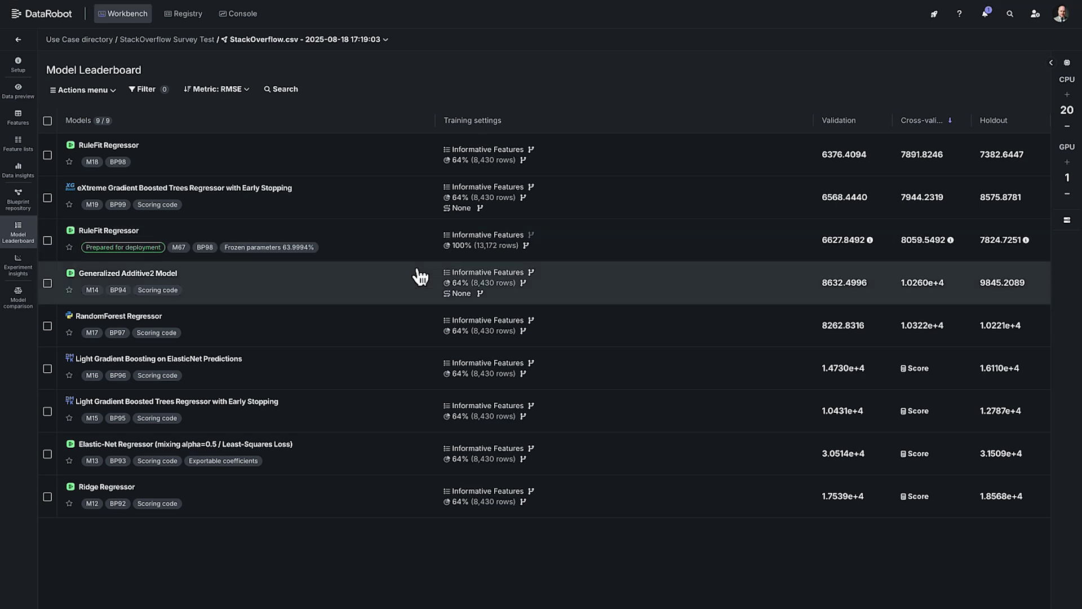
# Step: Read the Prepared for deployment and Frozen parameters badge tooltips on the RuleFit M67 row
pyautogui.moveTo(119, 255)
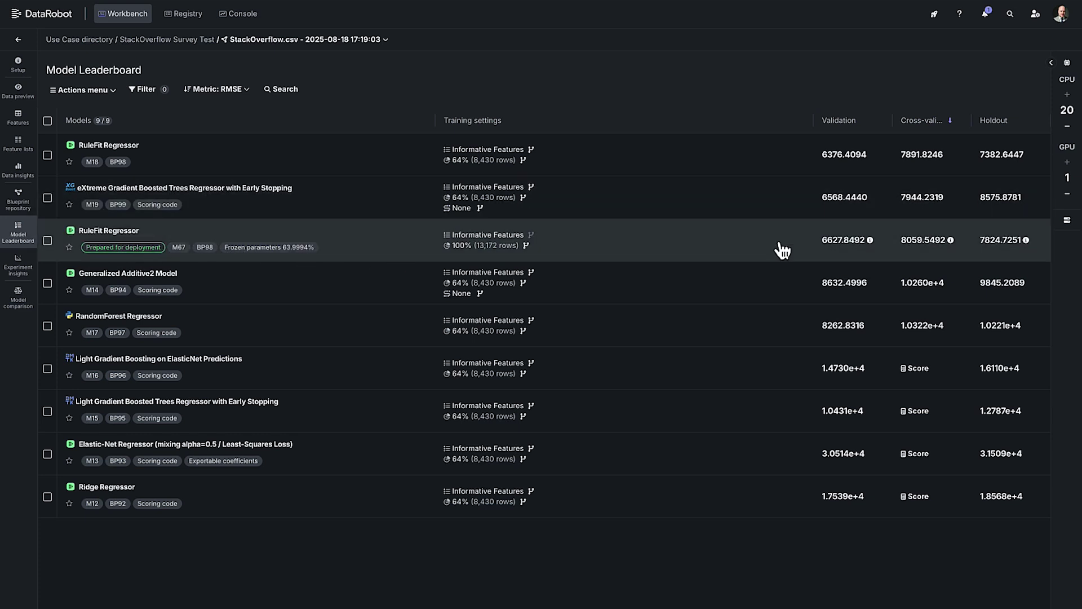
pyautogui.moveTo(281, 251)
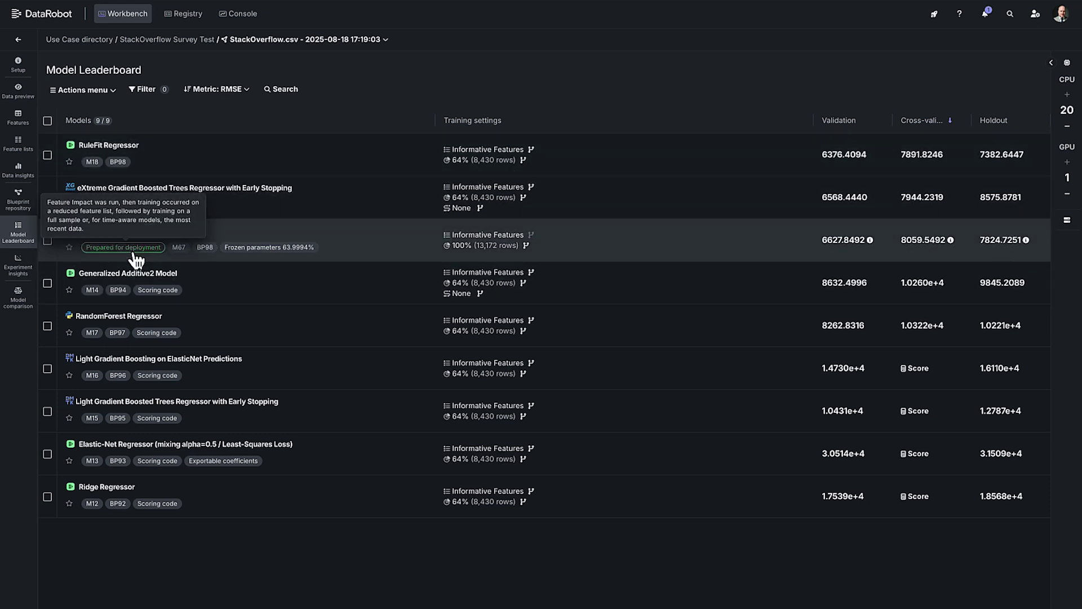
# Step: Open the RuleFit M67 model and expand its Feature Impact and Feature Effects charts
pyautogui.click(213, 248)
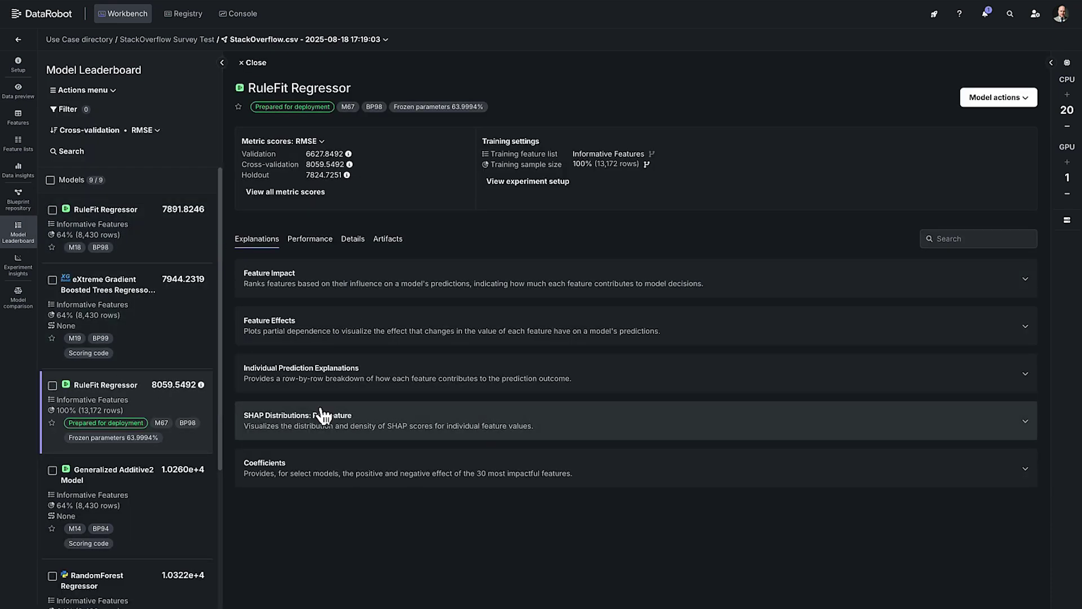
pyautogui.click(298, 291)
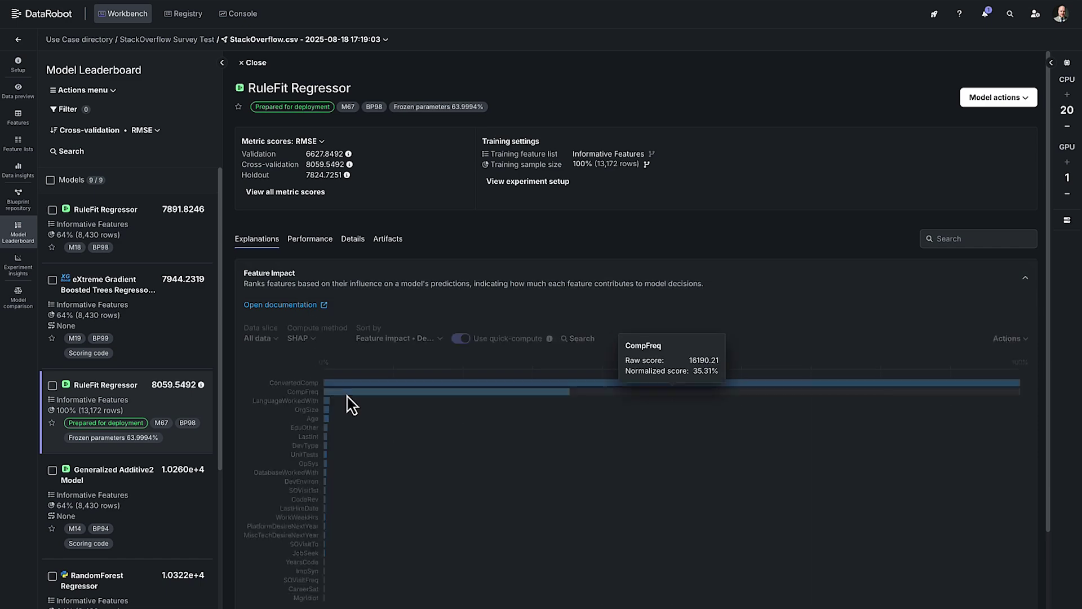
pyautogui.scroll(-3, 451, 482)
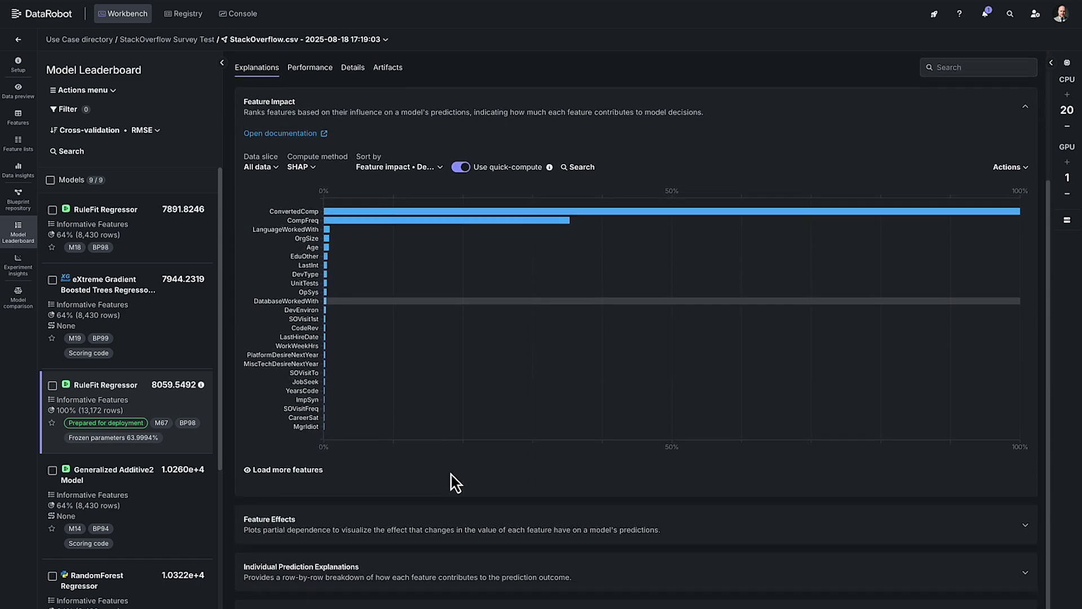
pyautogui.click(361, 516)
pyautogui.scroll(-2, 416, 520)
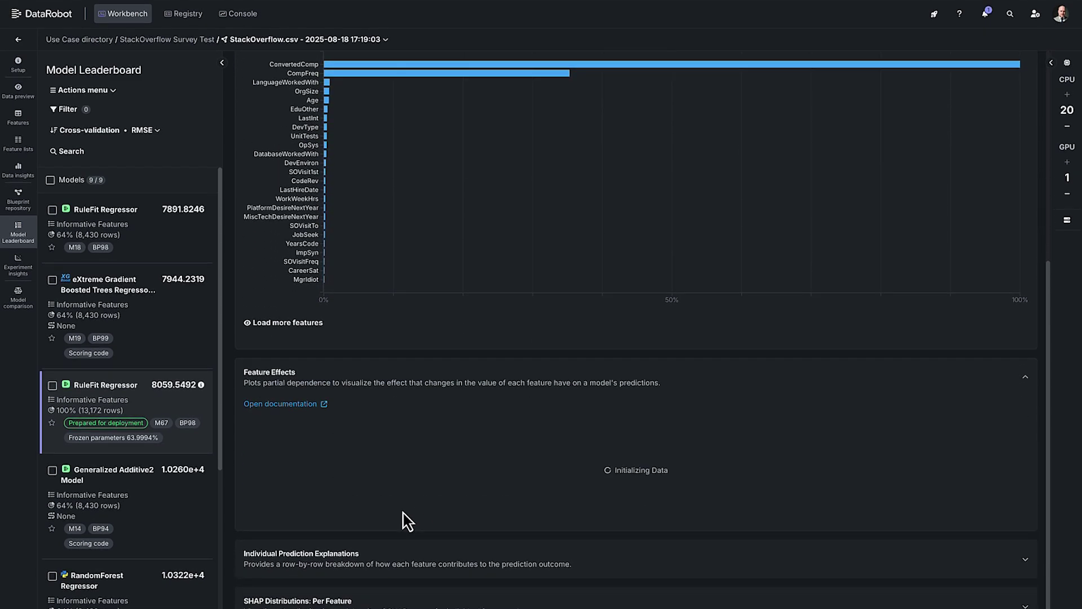
pyautogui.scroll(-3, 495, 486)
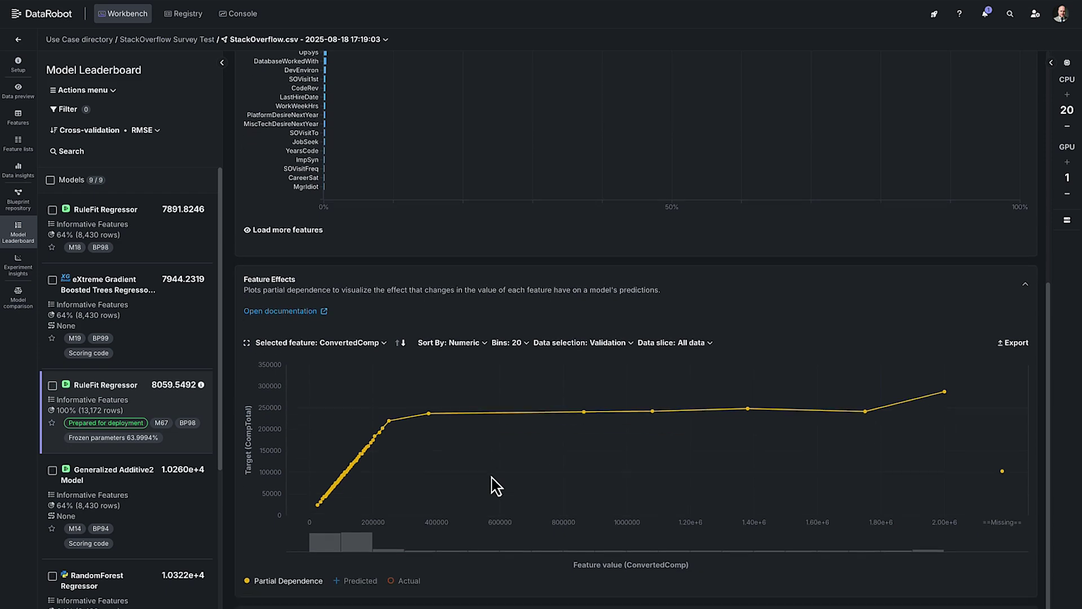
# Step: Expand the Individual Prediction Explanations and SHAP Distributions: Per Feature charts and review them
pyautogui.click(386, 561)
pyautogui.scroll(-8, 386, 561)
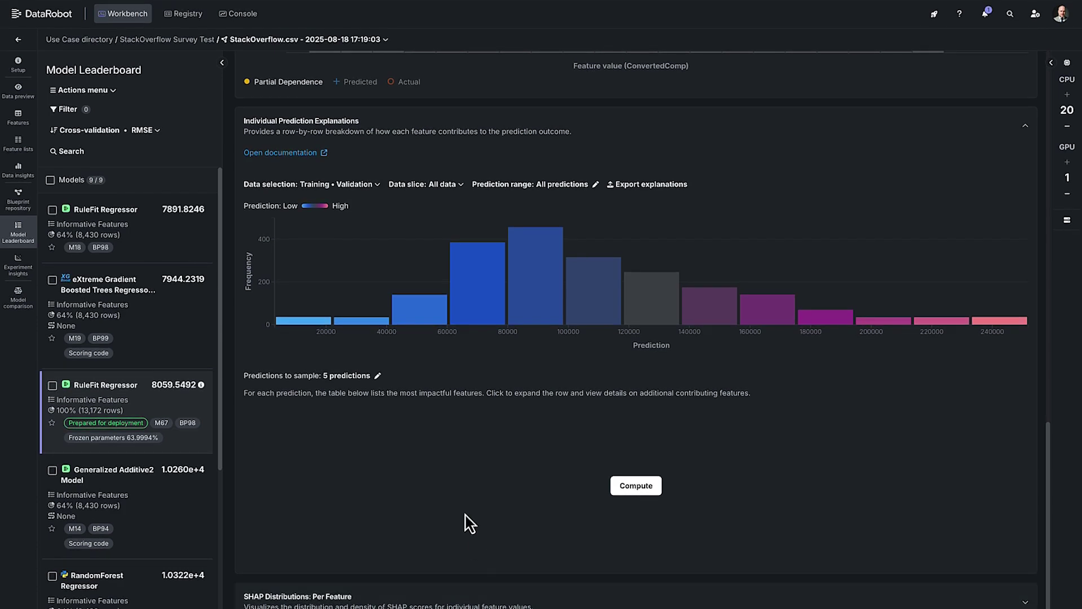
pyautogui.click(325, 603)
pyautogui.scroll(-8, 361, 451)
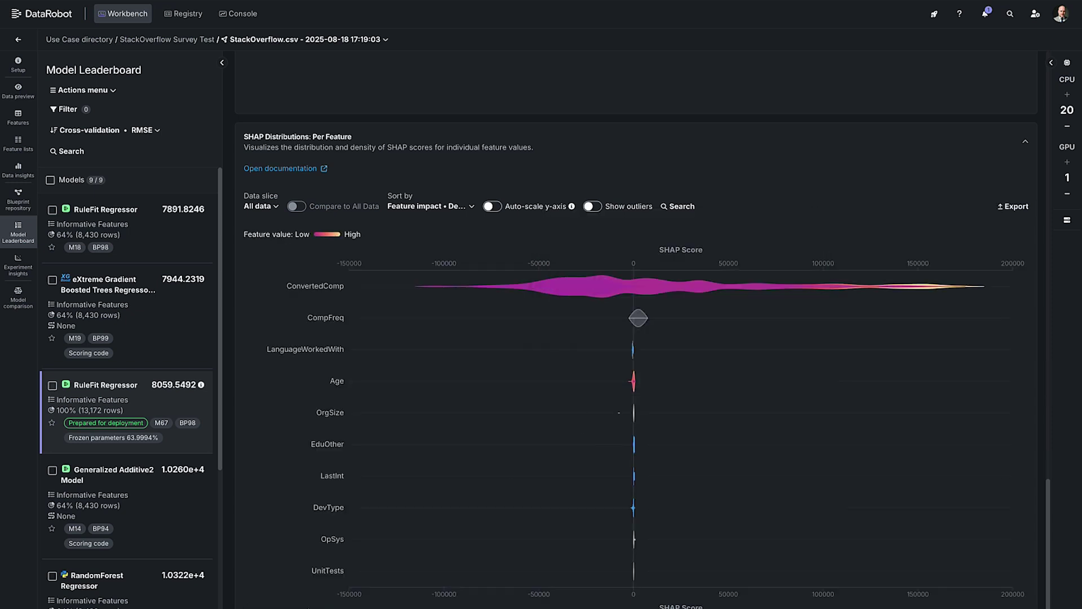
pyautogui.scroll(-5, 410, 563)
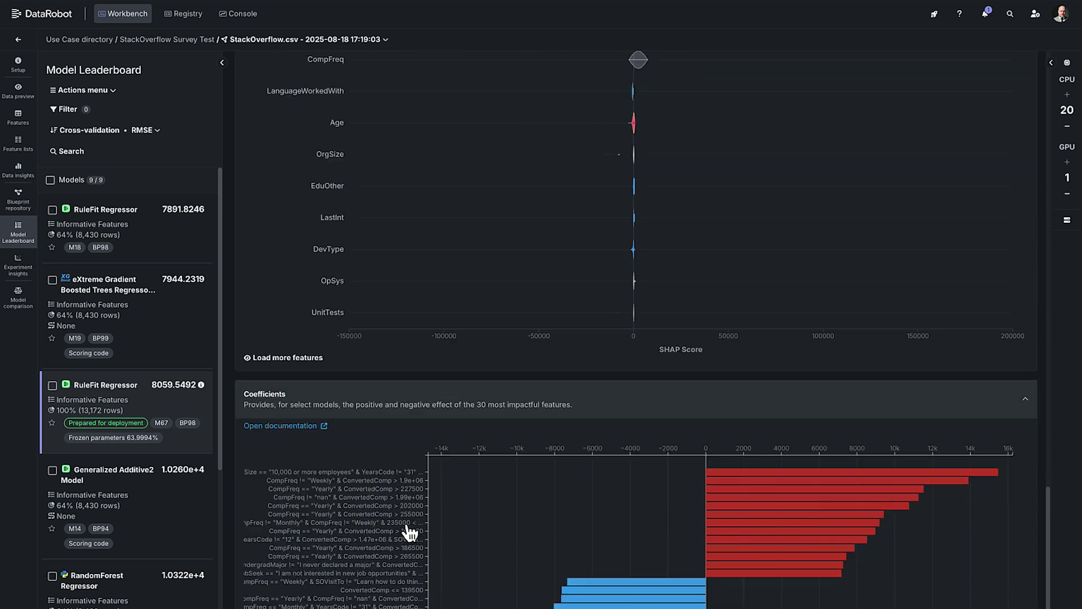
pyautogui.scroll(-1, 410, 533)
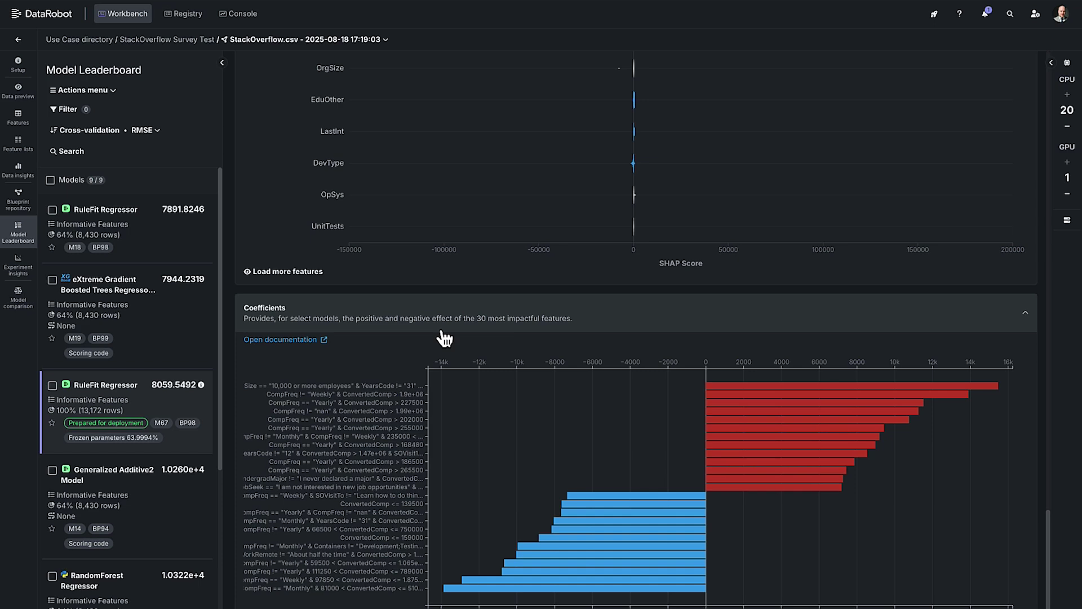
pyautogui.scroll(15, 445, 338)
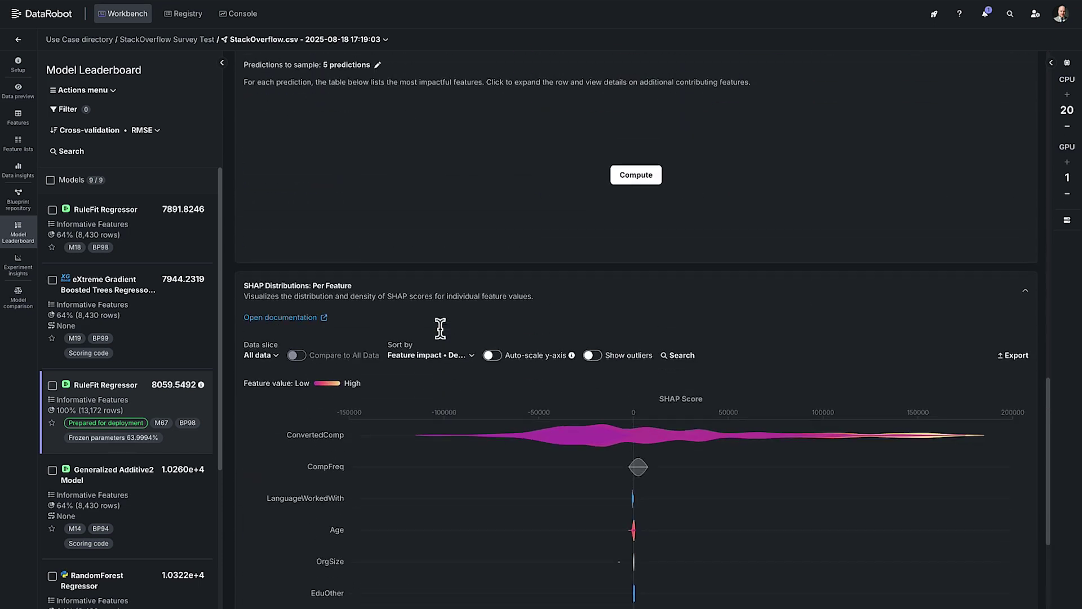
pyautogui.scroll(15, 445, 338)
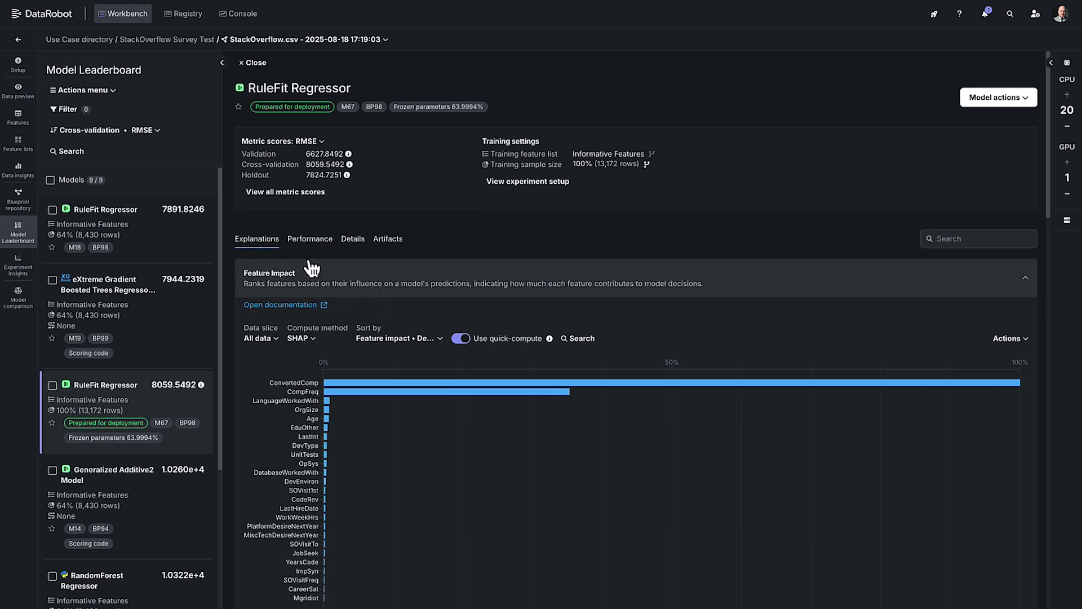
# Step: Show the RuleFit model's 10-bin Lift Chart on the Performance tab
pyautogui.click(312, 241)
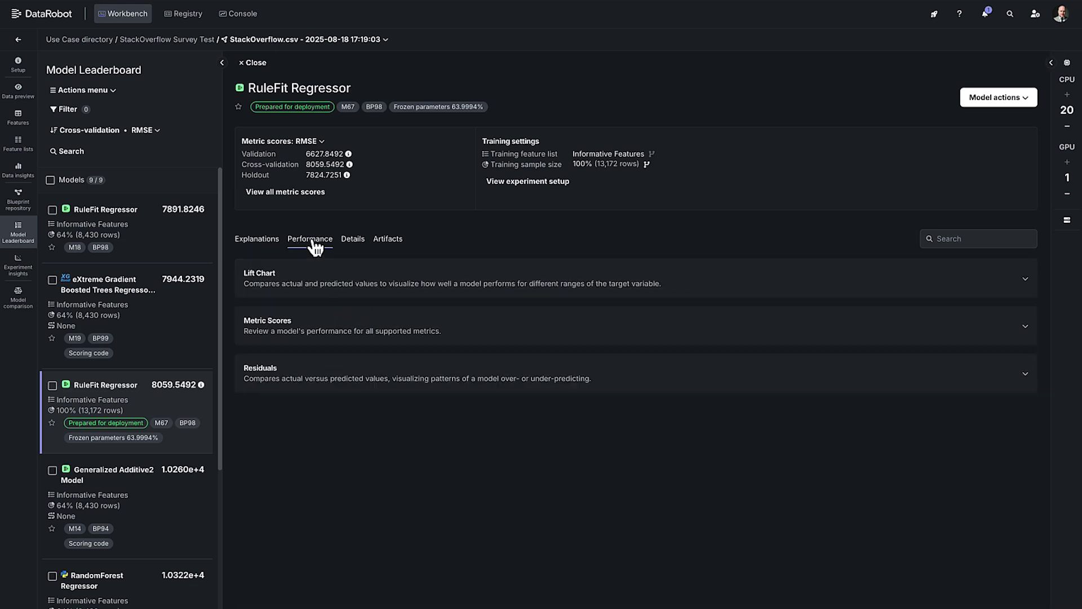
pyautogui.click(290, 285)
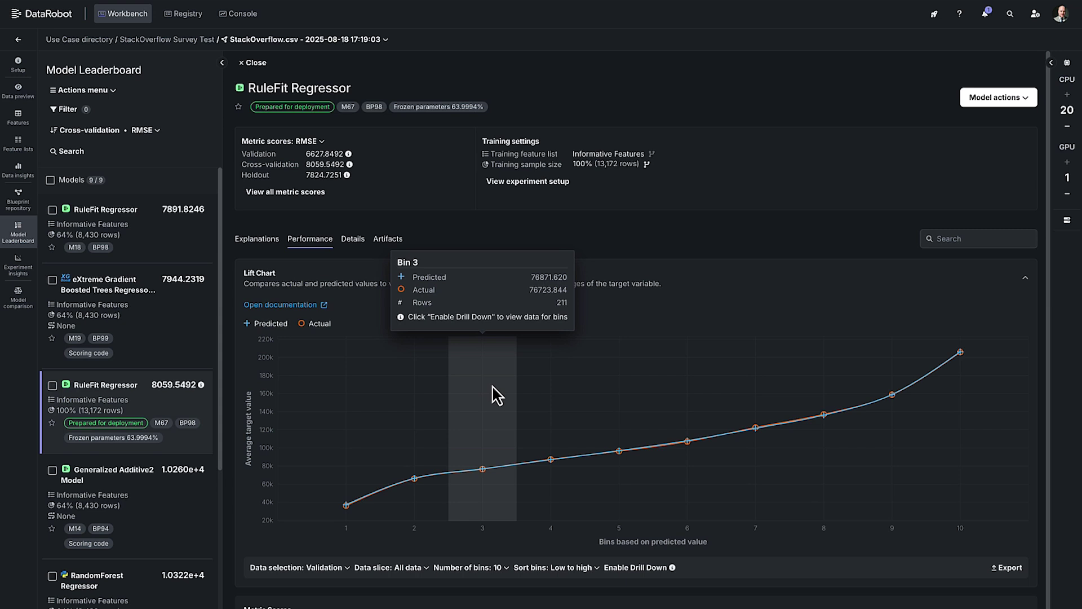
pyautogui.moveTo(411, 480)
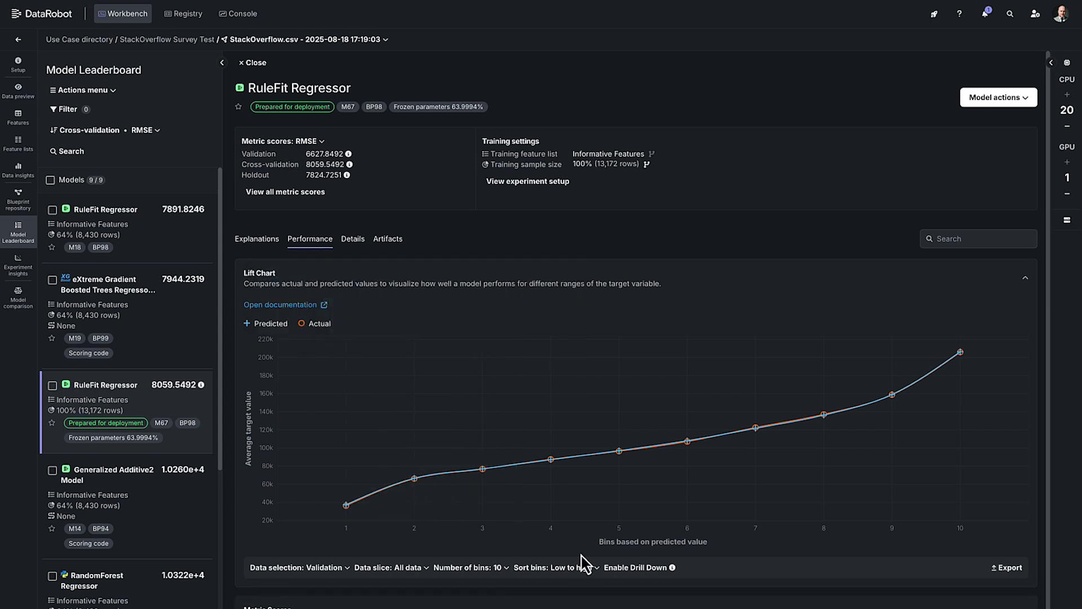
pyautogui.moveTo(810, 418)
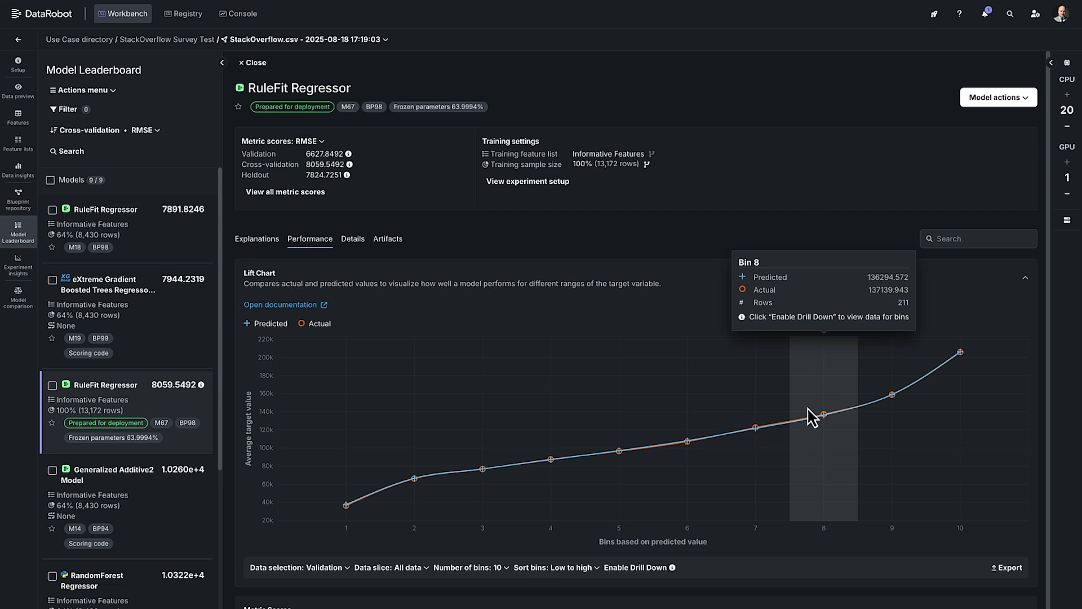
# Step: Expand the Metric Scores table and scroll through the Residuals charts
pyautogui.scroll(-1, 810, 418)
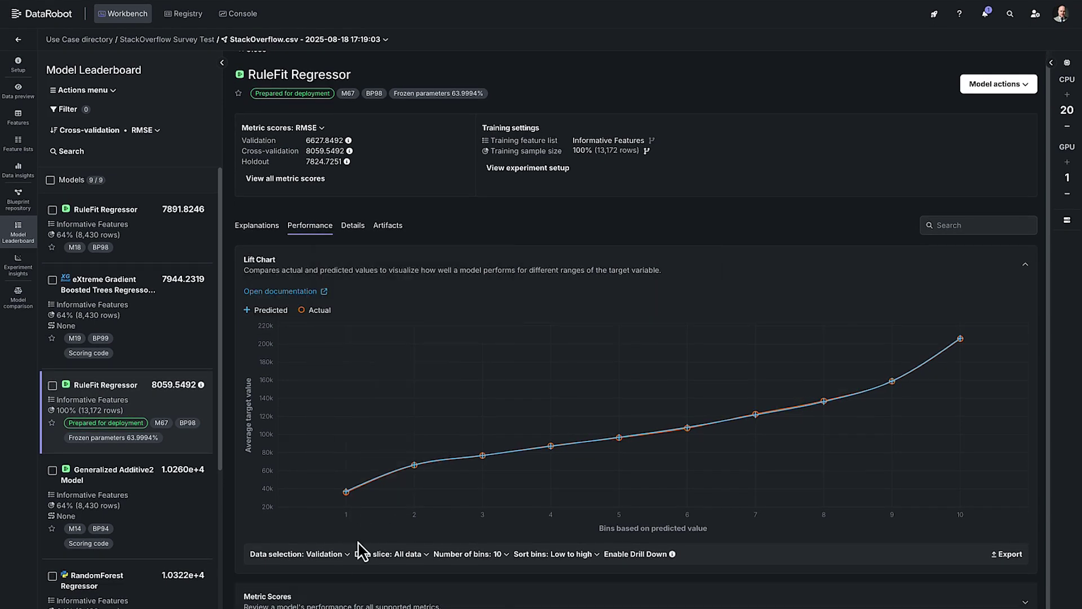
pyautogui.click(356, 598)
pyautogui.scroll(-3, 358, 587)
pyautogui.scroll(-3, 355, 589)
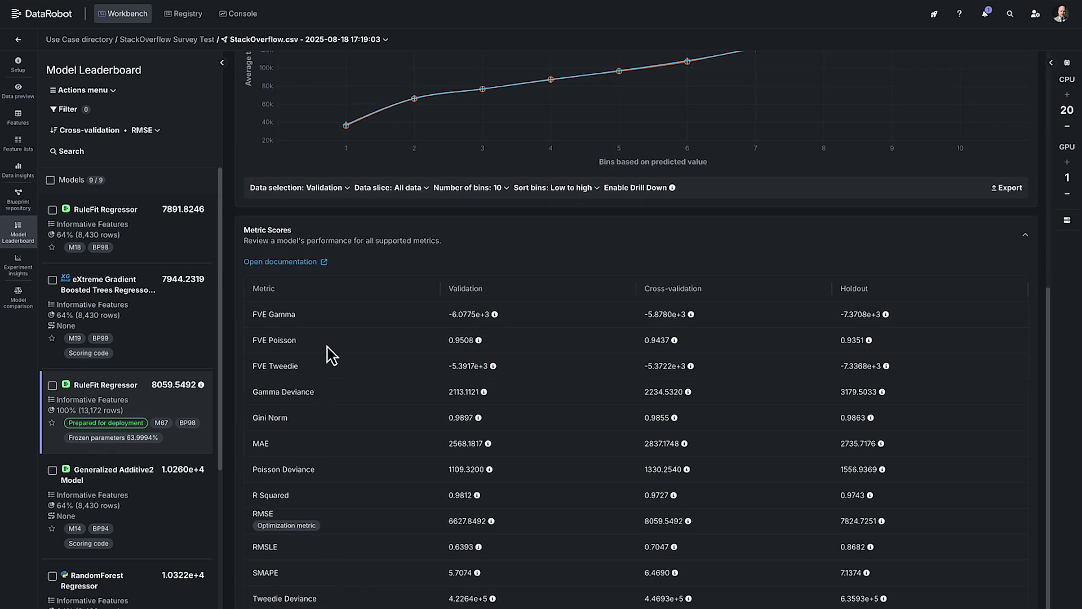
pyautogui.scroll(-6, 375, 592)
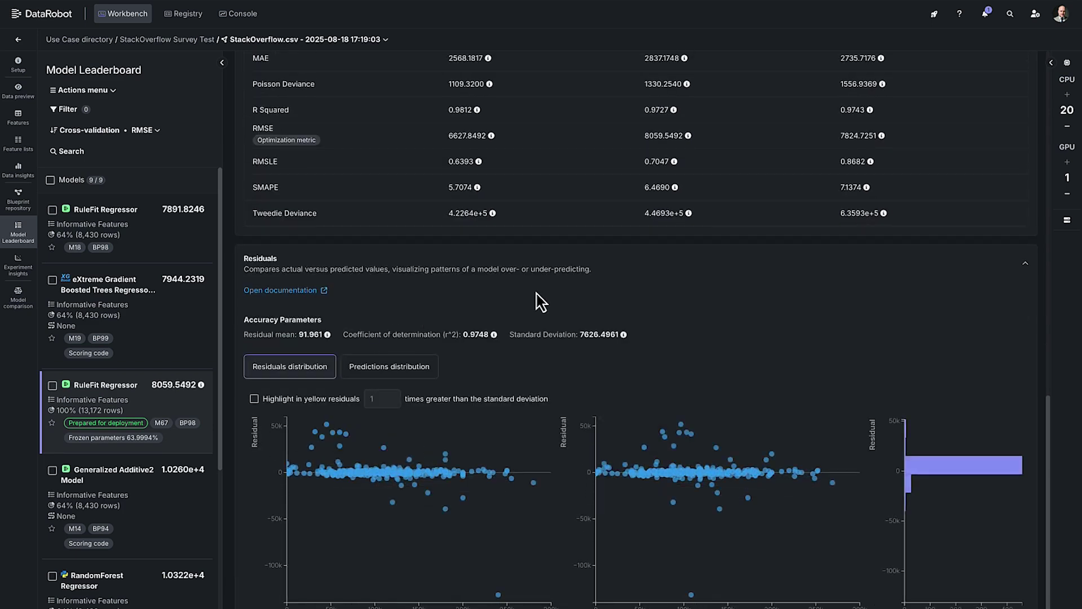
pyautogui.scroll(10, 539, 301)
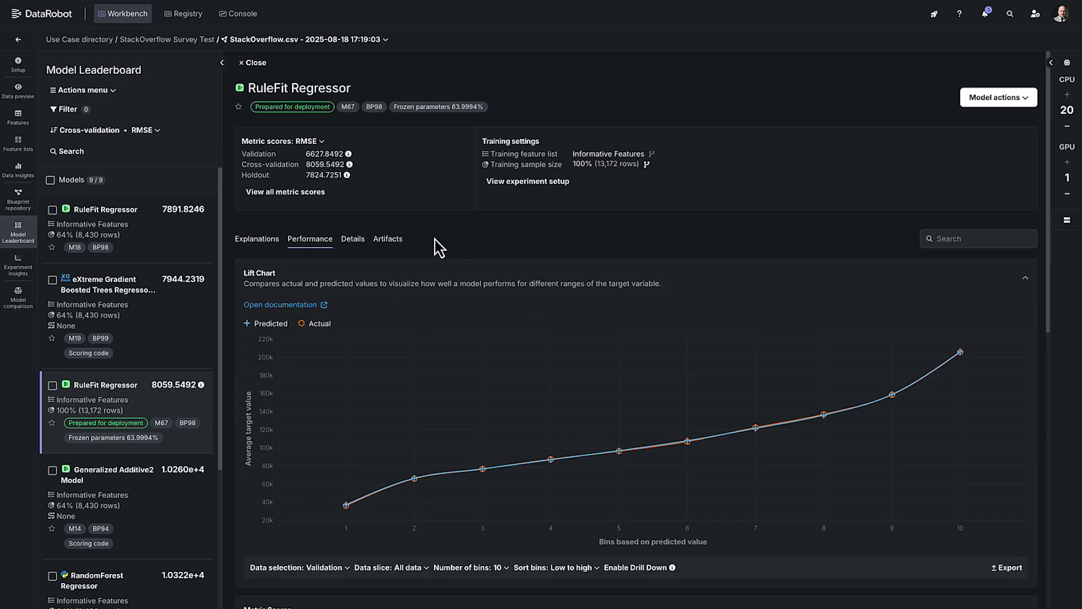
# Step: Show the RuleFit Regressor's blueprint diagram on the Details tab
pyautogui.click(352, 248)
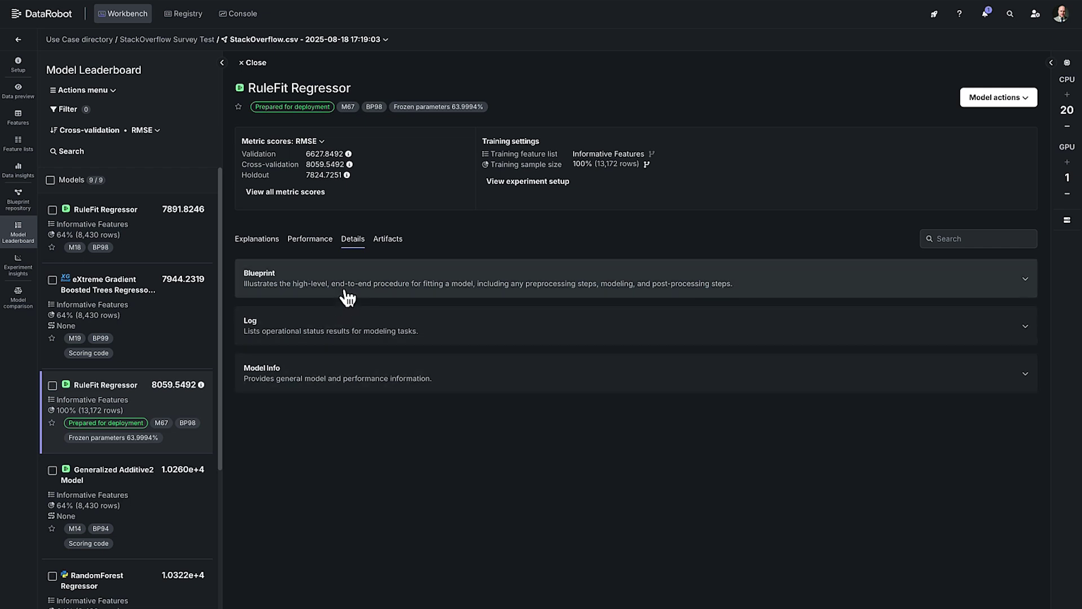
pyautogui.click(356, 289)
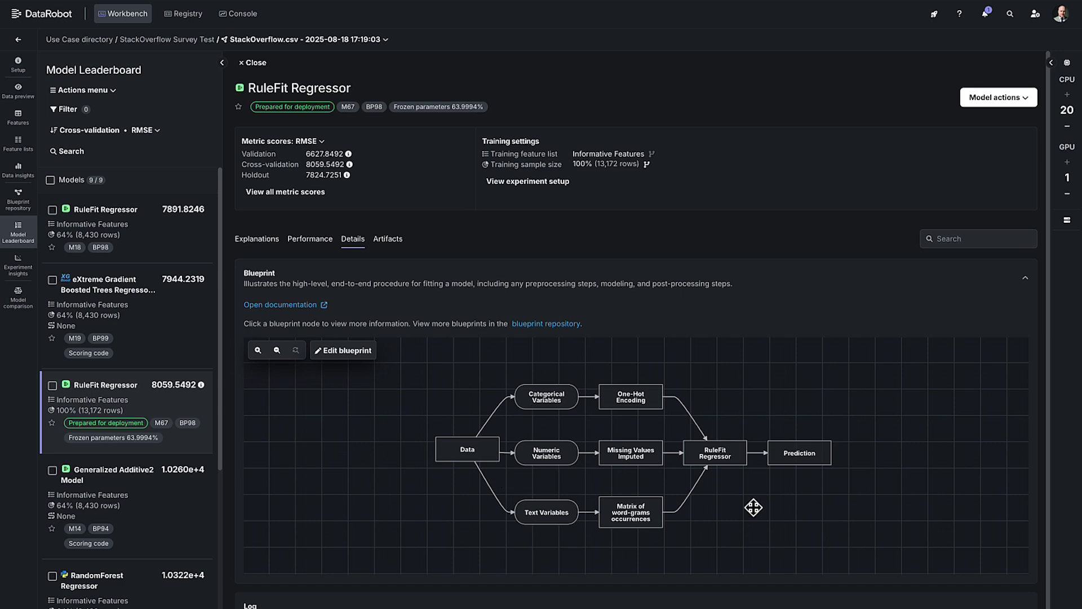
pyautogui.scroll(-1, 374, 566)
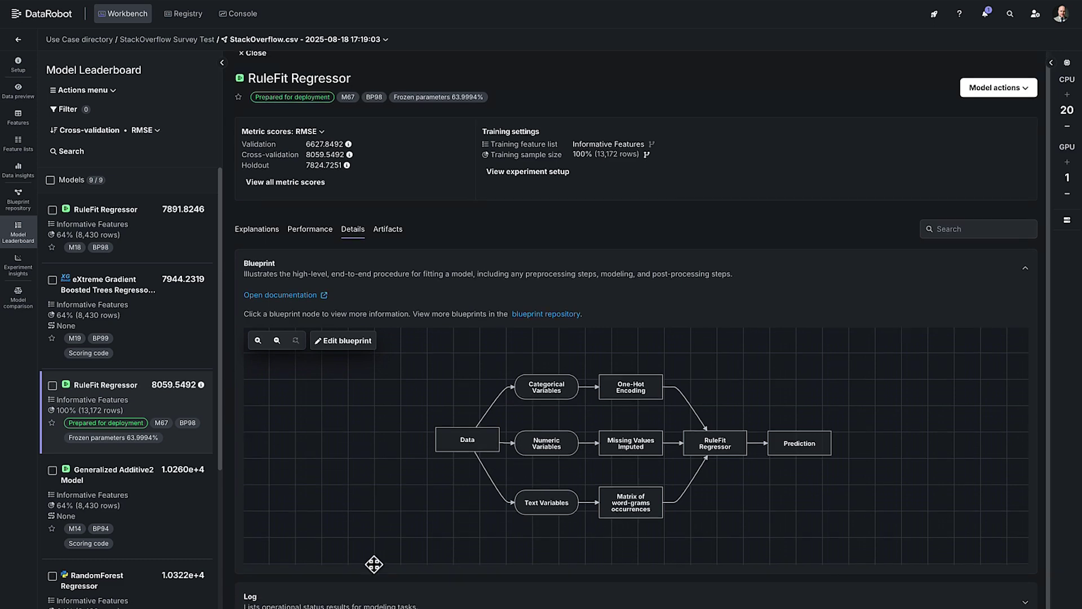
# Step: Expand the training log and scroll through it and the Model info
pyautogui.click(349, 597)
pyautogui.scroll(-5, 367, 568)
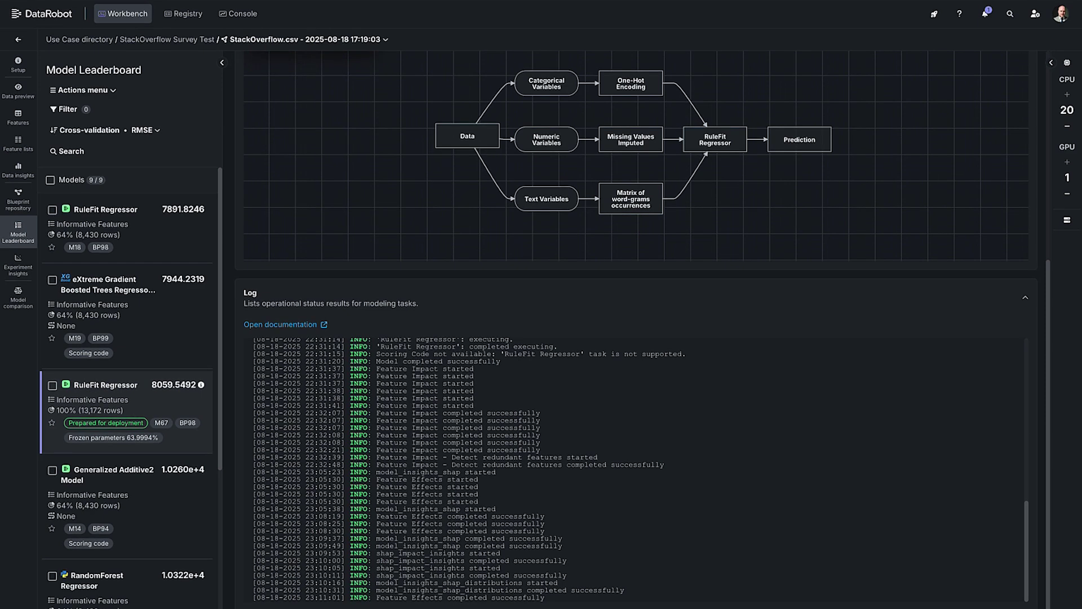
pyautogui.scroll(-3, 367, 587)
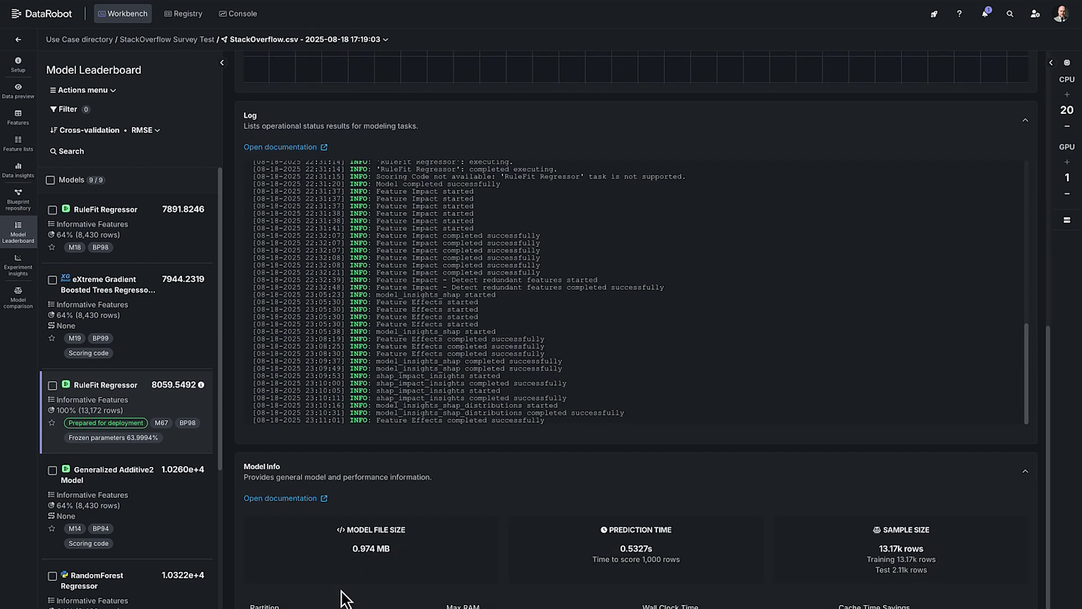
pyautogui.scroll(6, 581, 596)
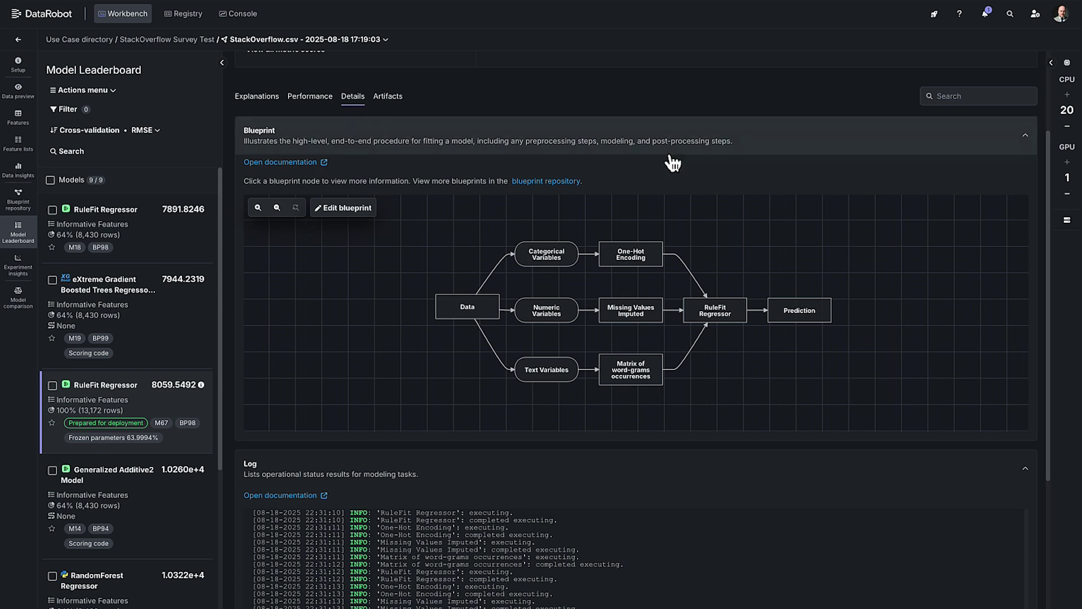
pyautogui.scroll(-1, 606, 166)
pyautogui.scroll(3, 609, 96)
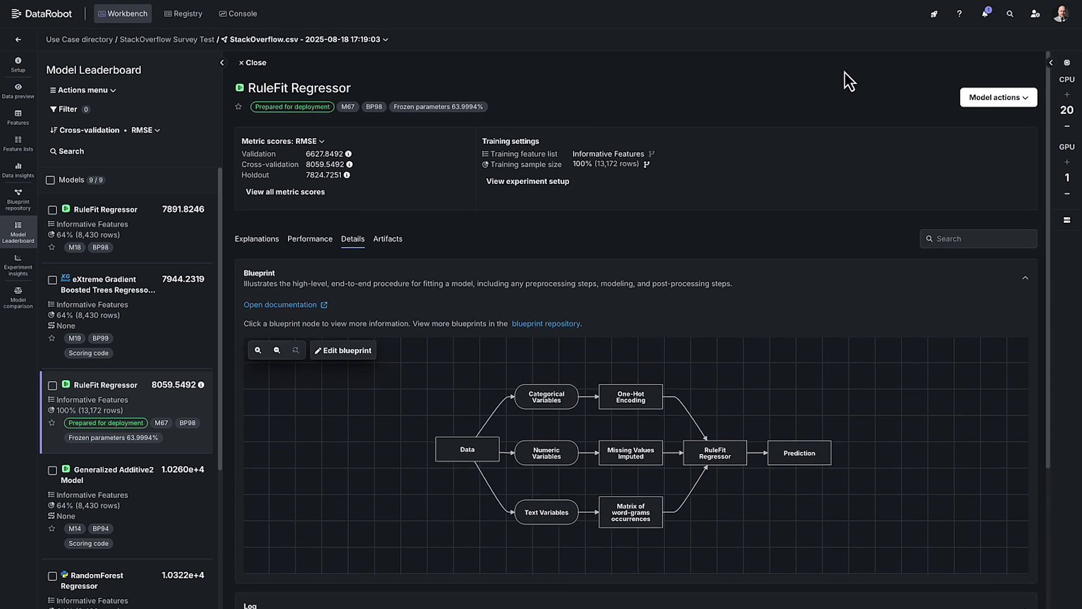
# Step: Make predictions with the RuleFit model, uploading test_set_usd.csv from Downloads as the dataset
pyautogui.click(994, 101)
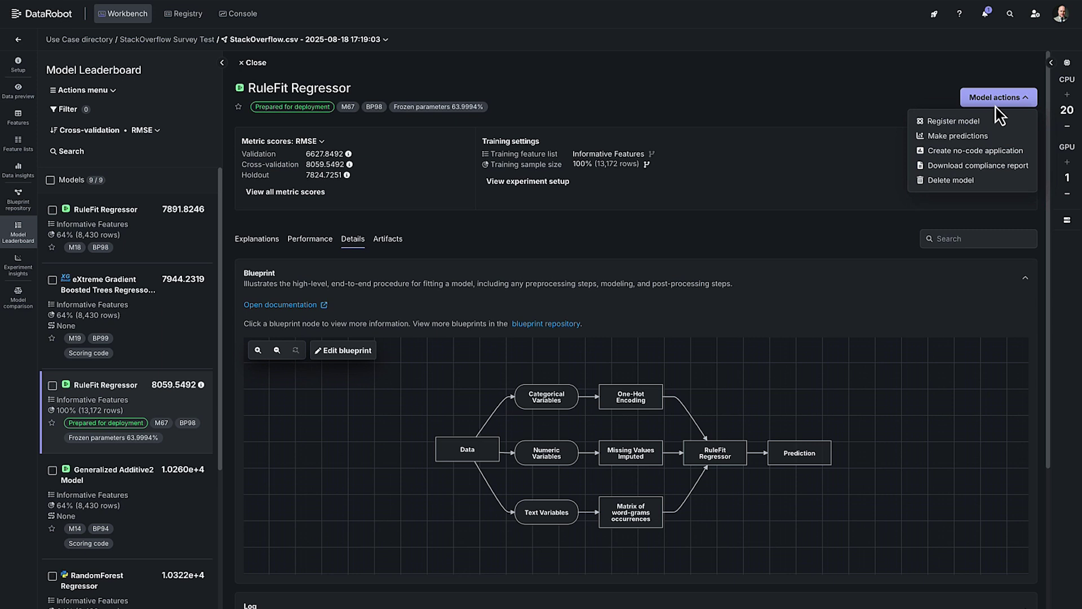
pyautogui.click(964, 141)
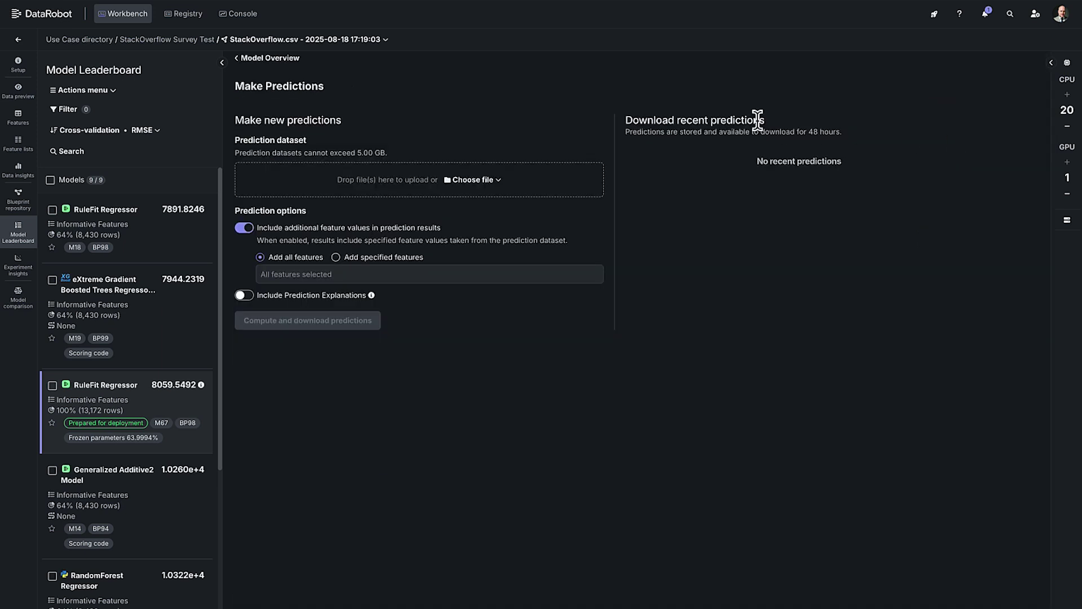
pyautogui.click(473, 180)
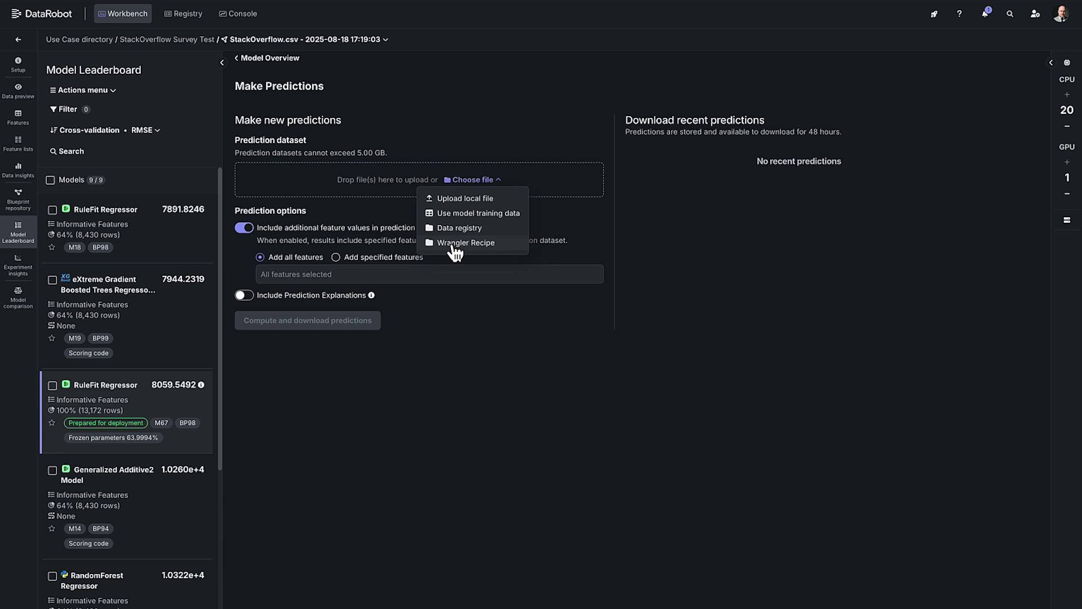
pyautogui.click(458, 199)
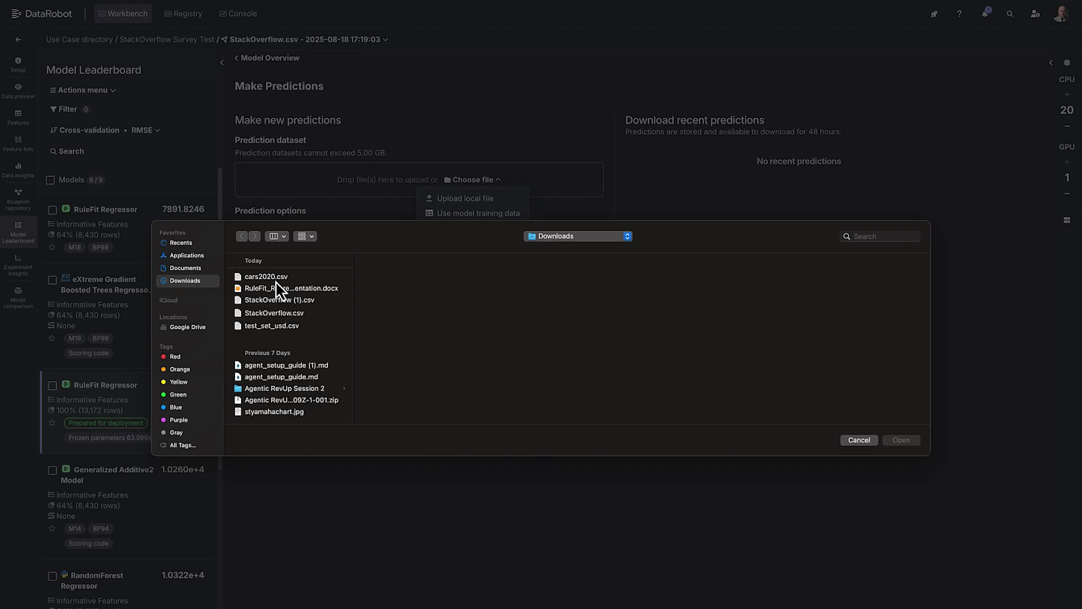
pyautogui.click(272, 327)
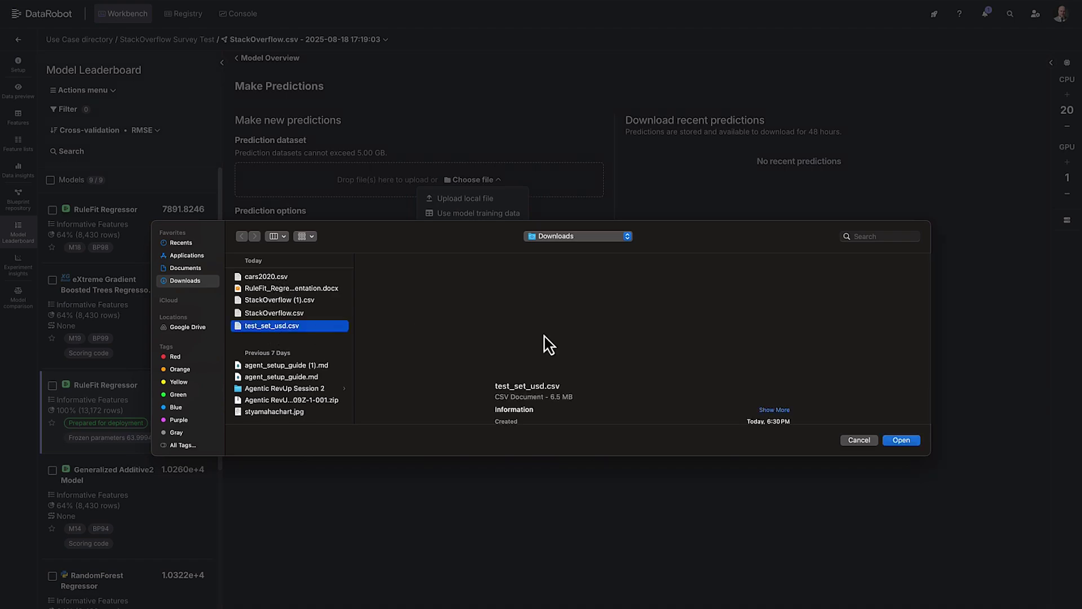
pyautogui.click(902, 442)
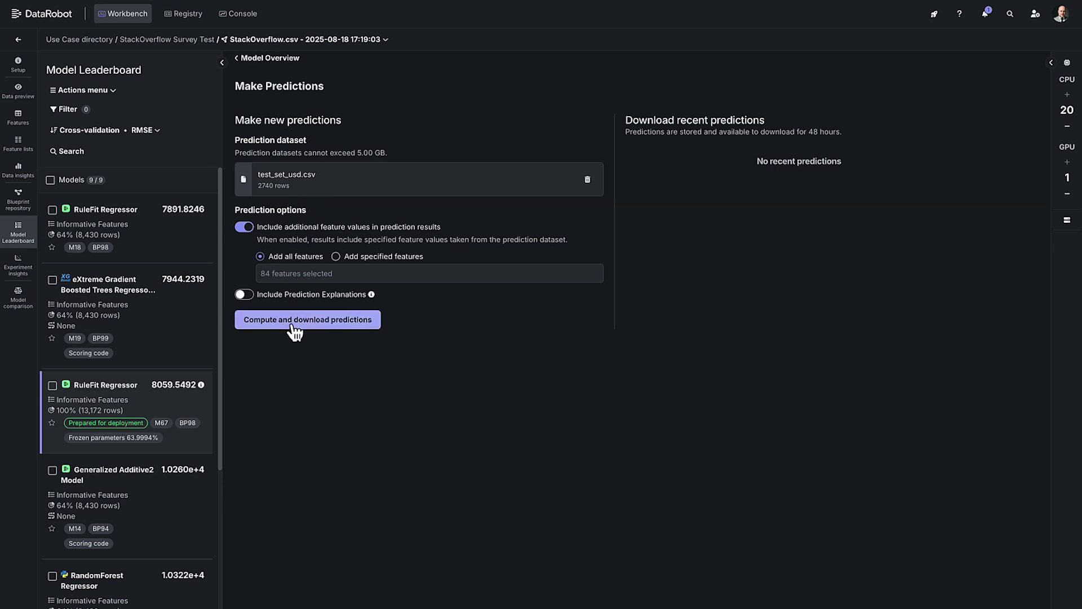
# Step: Compute predictions on test_set_usd.csv, download the results CSV, and open Data preview
pyautogui.click(316, 327)
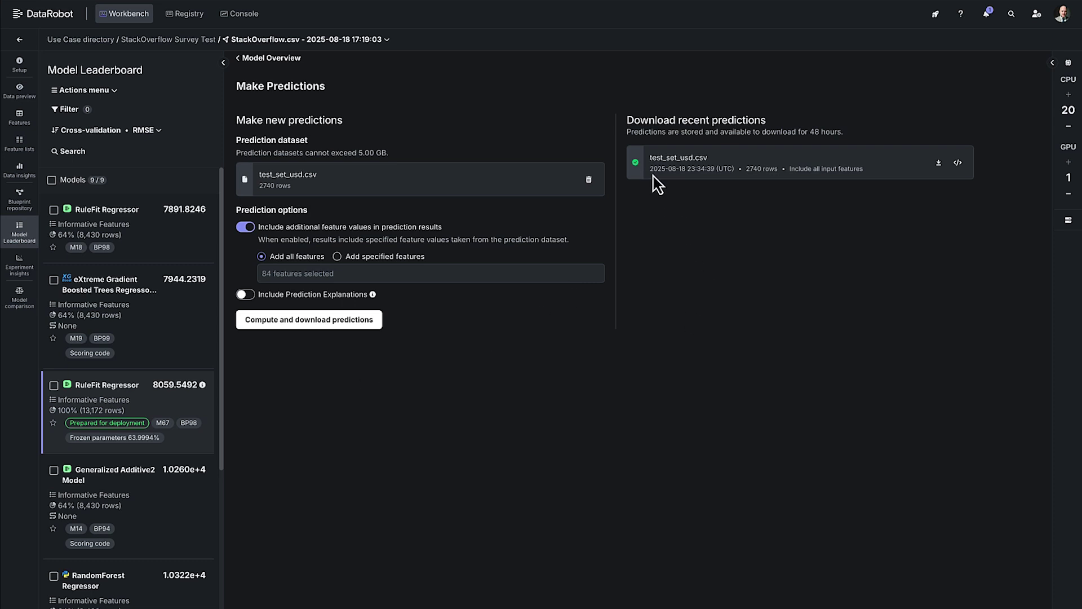
pyautogui.click(939, 163)
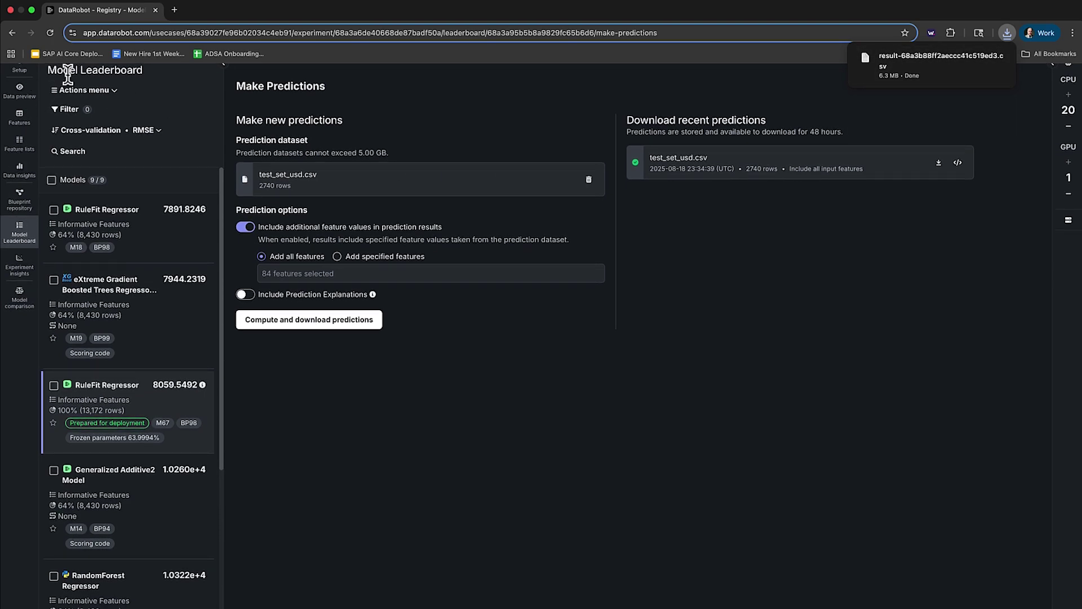
pyautogui.moveTo(524, 346); pyautogui.dragTo(243, 320)
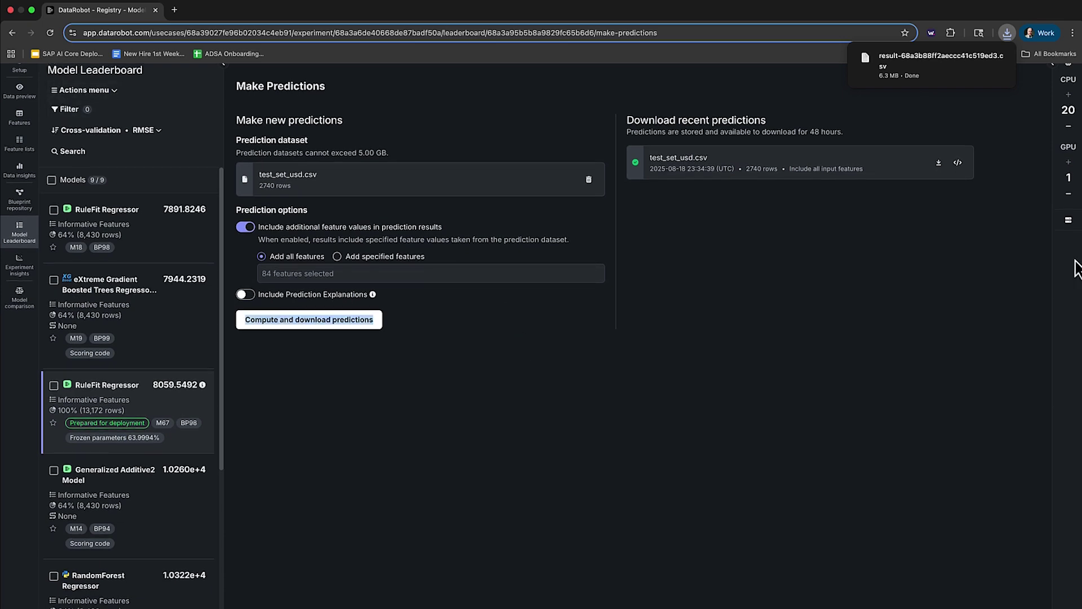
pyautogui.click(817, 97)
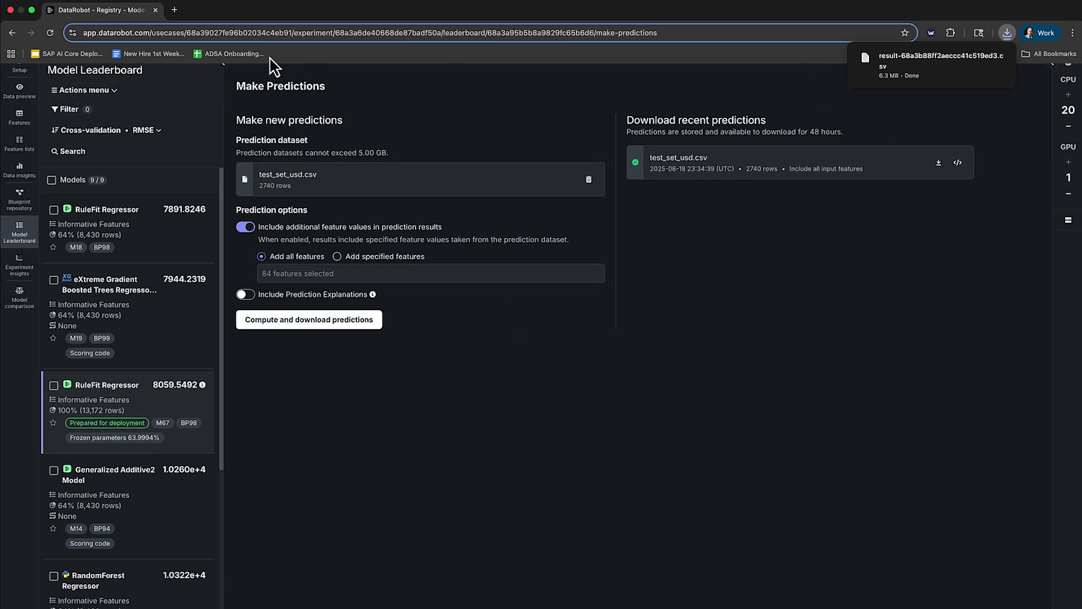
pyautogui.click(20, 92)
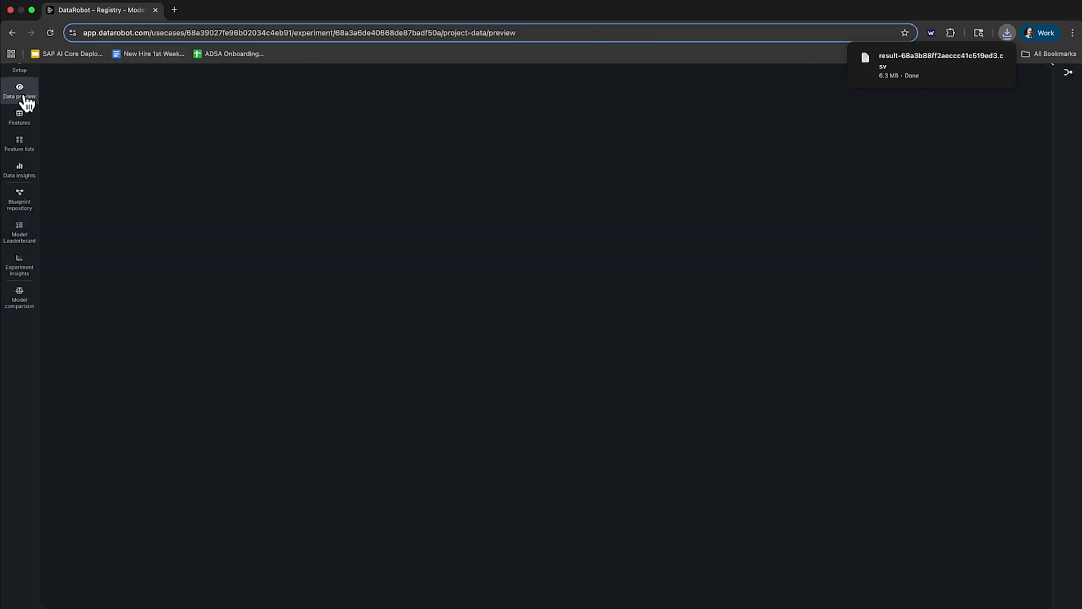
# Step: Return from the experiment to the StackOverflow Survey Test use case
pyautogui.click(32, 9)
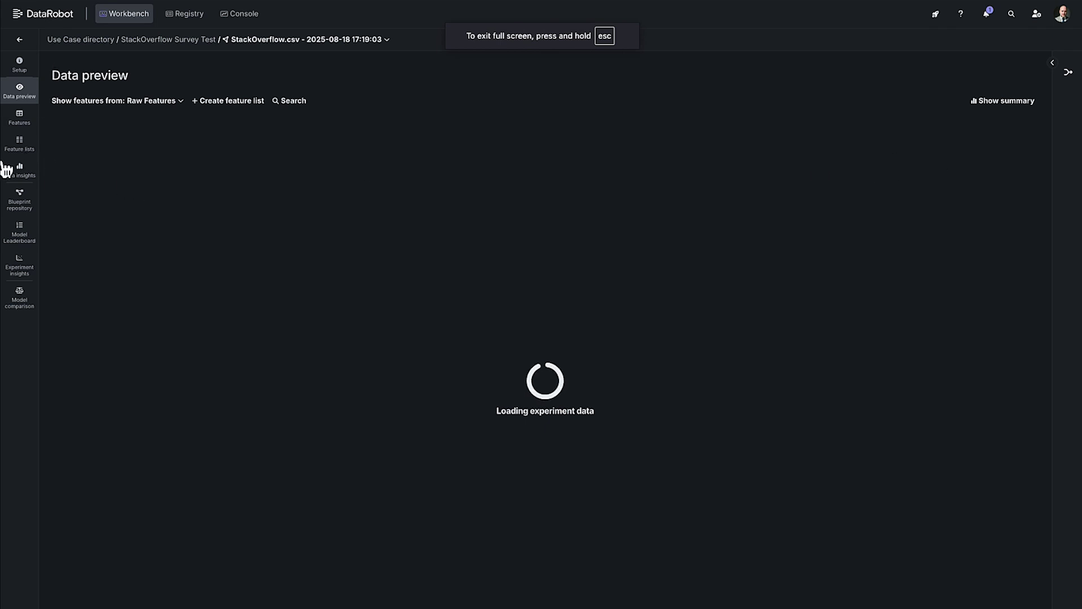
pyautogui.click(17, 63)
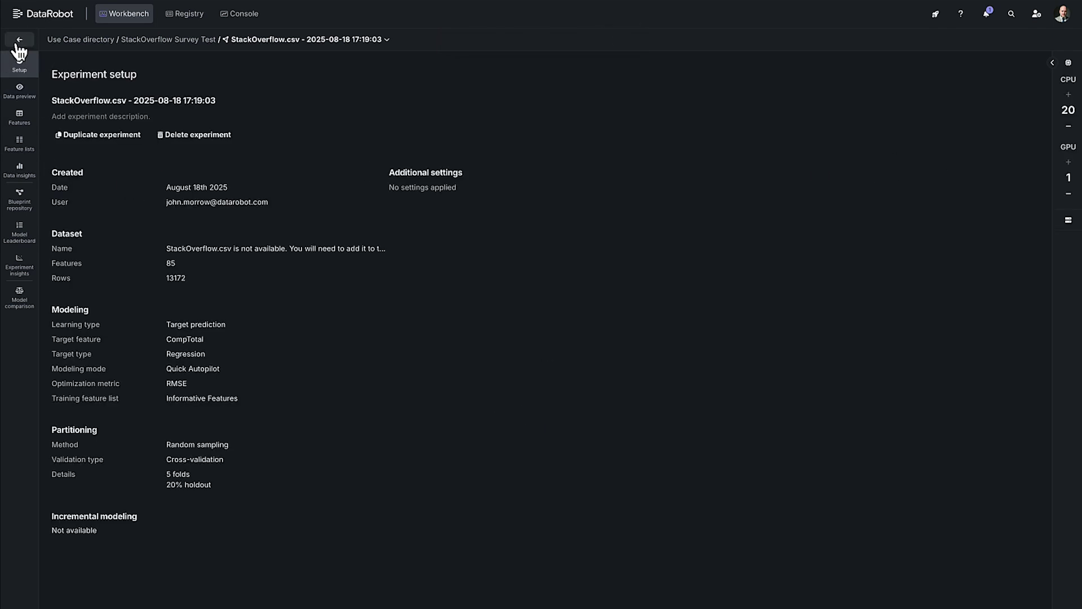
pyautogui.click(144, 41)
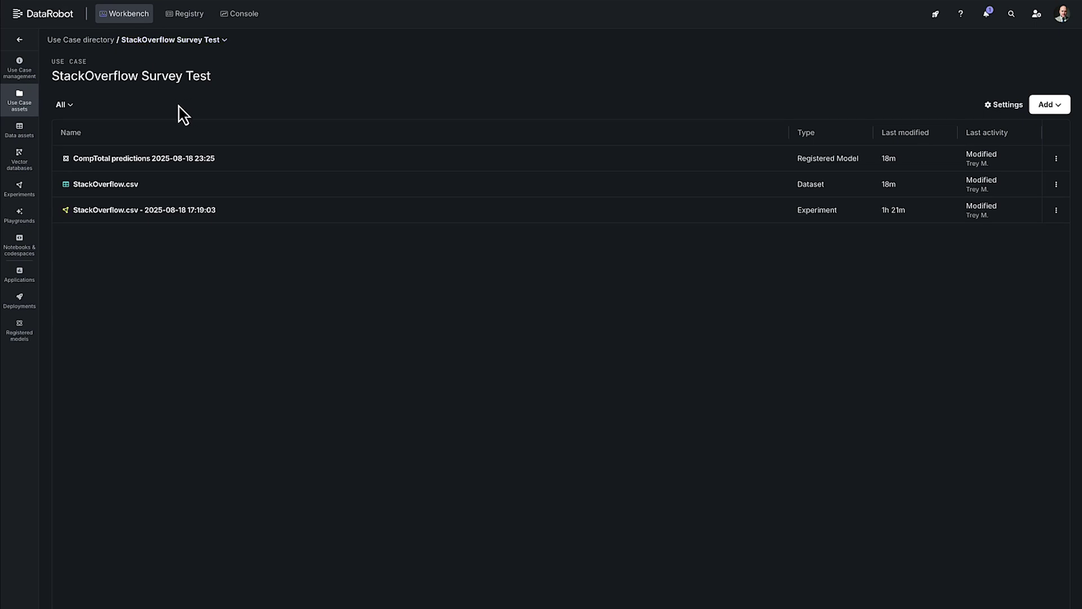
# Step: Upload result-68a3b88ff2aeccc41c519ed3.csv from Downloads as a new use case dataset
pyautogui.click(1053, 106)
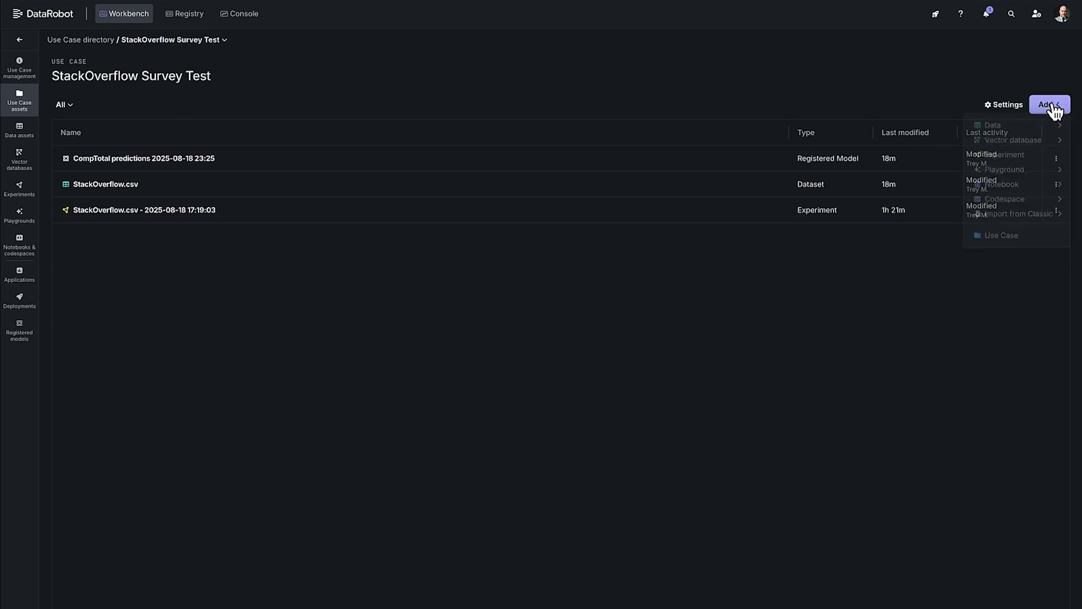
pyautogui.moveTo(1009, 129)
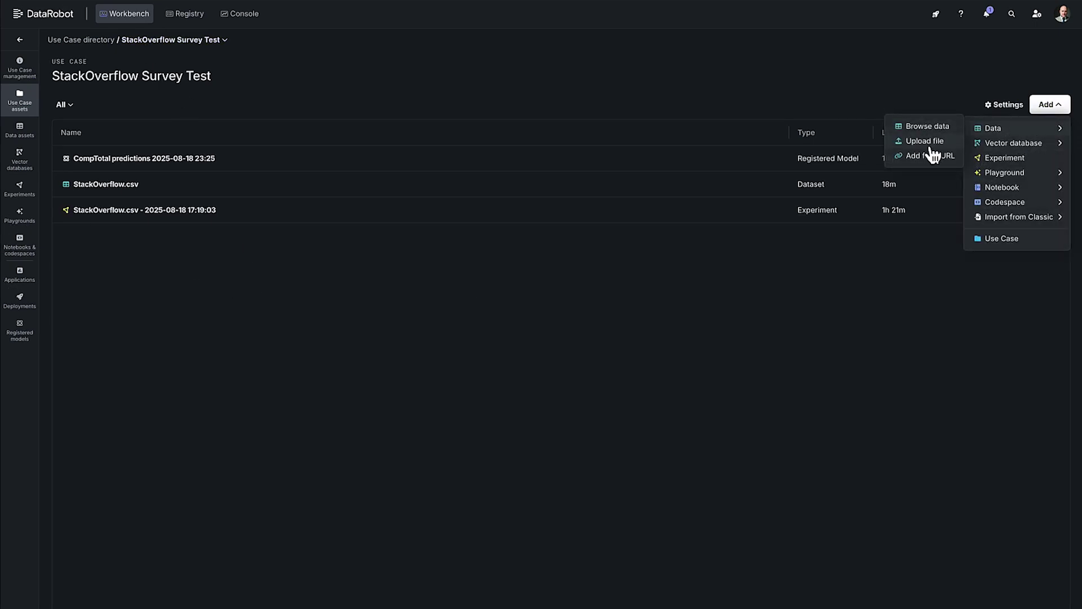
pyautogui.click(931, 148)
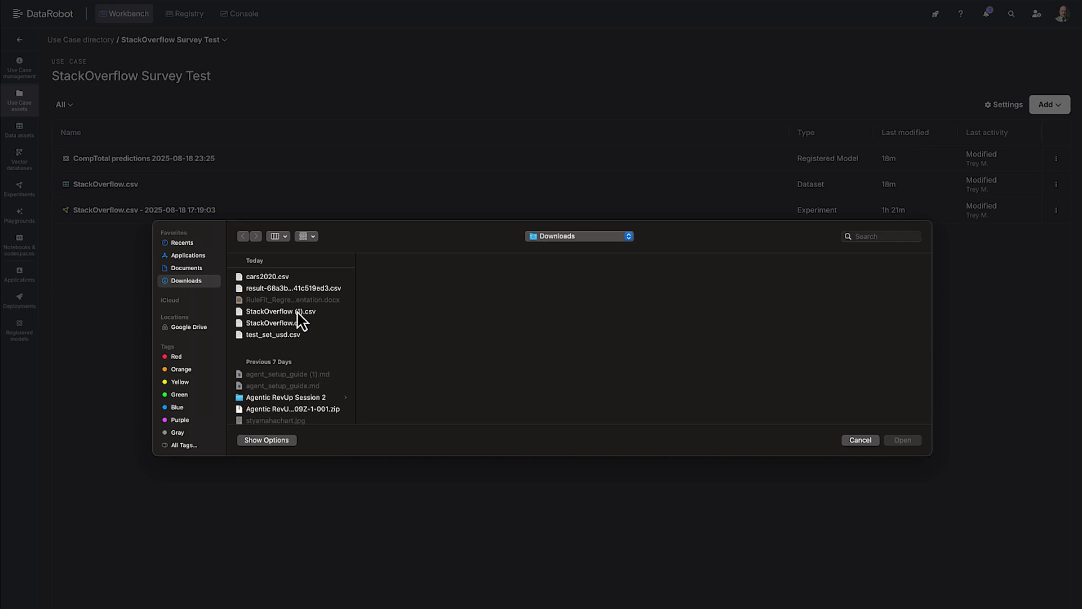
pyautogui.click(283, 288)
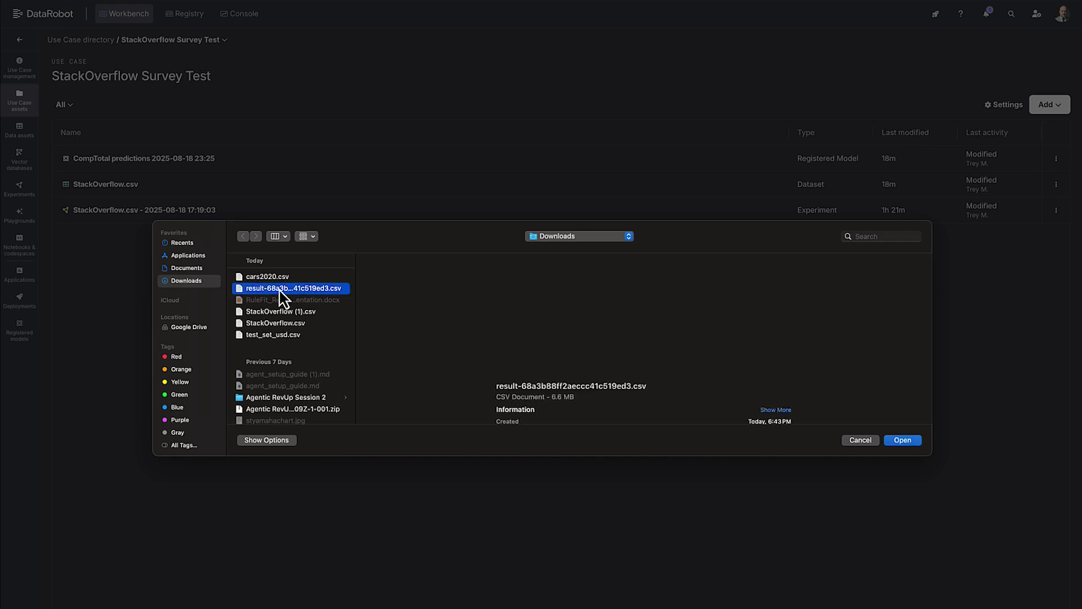
pyautogui.click(903, 442)
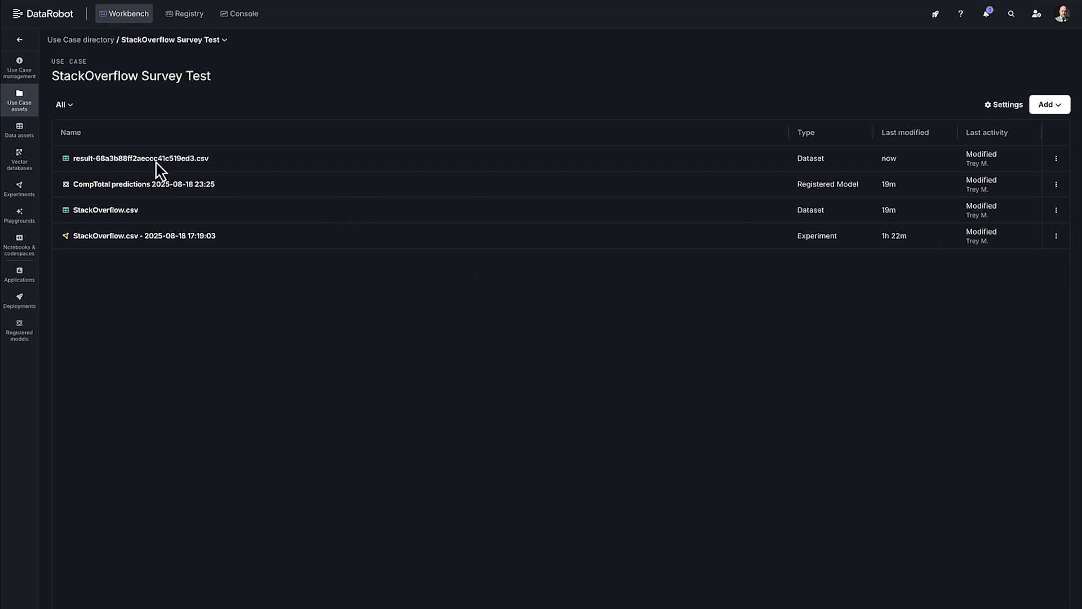
# Step: Open the result-68a3b88ff2aeccc41c519ed3.csv dataset from the Use Case assets to preview its predictions
pyautogui.click(100, 162)
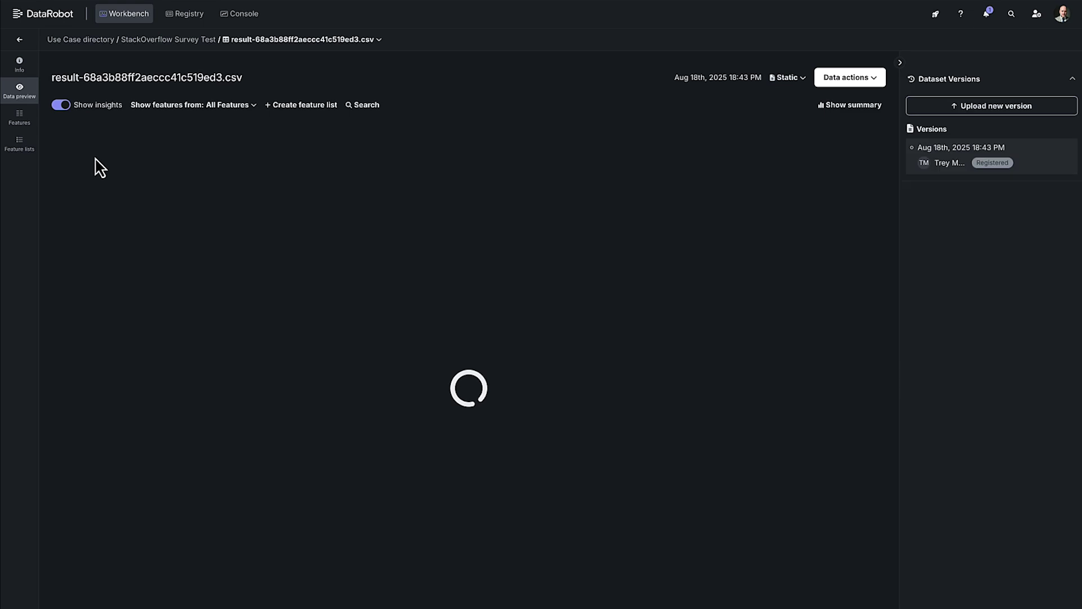